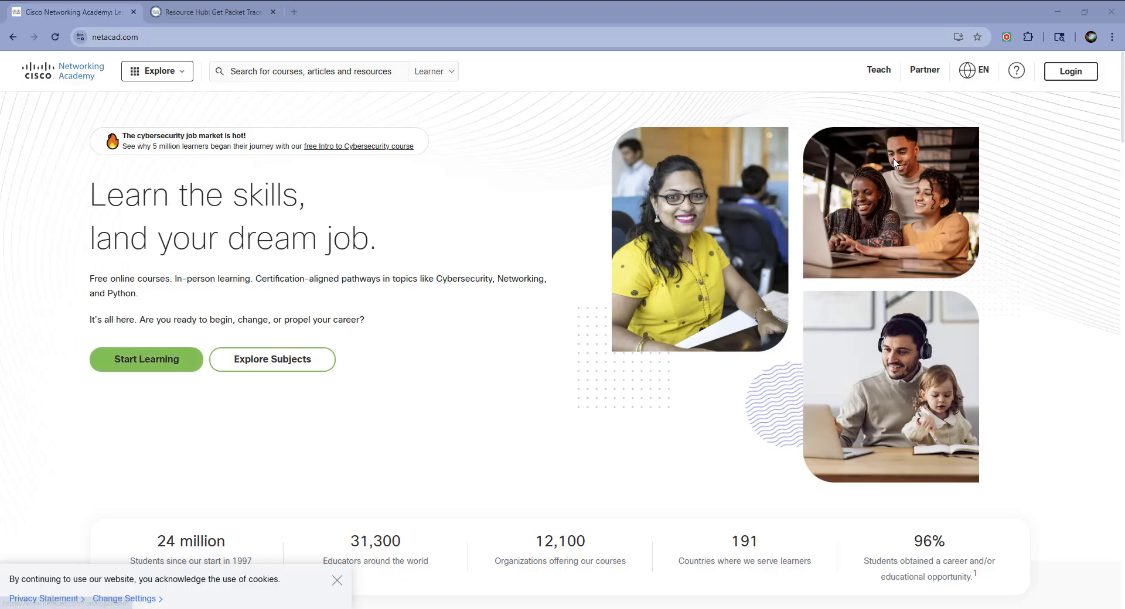
Log in to Networking Academy and open the Getting Started with Cisco Packet Tracer course.
left_click(1067, 76)
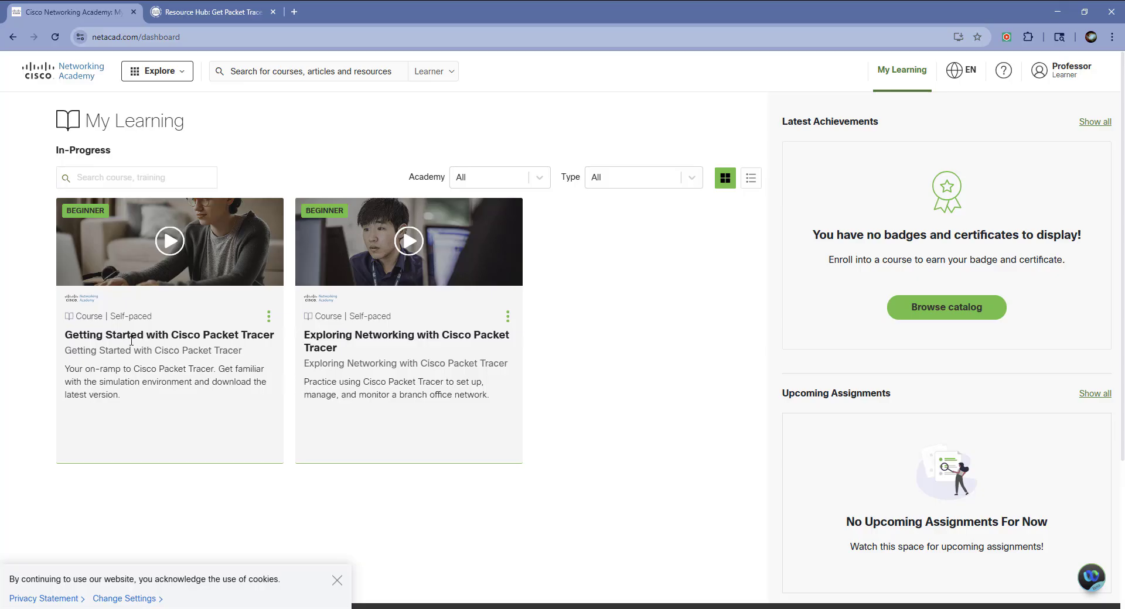
left_click(168, 241)
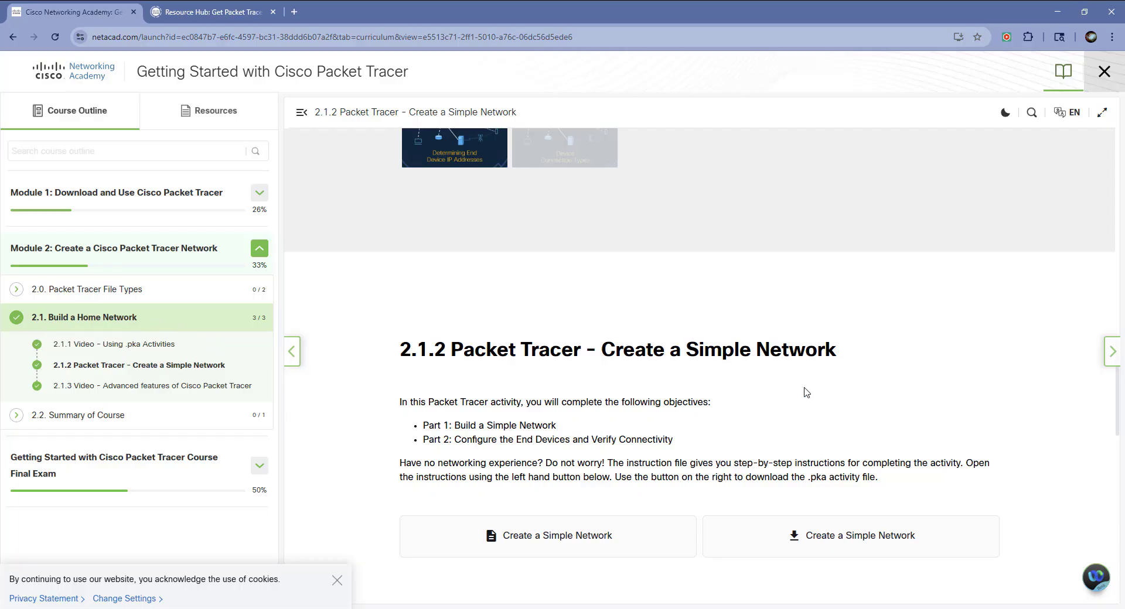
Download the Create a Simple Network activity file from section 2.1.2 and open it in Packet Tracer.
scroll(854, 386, "down", 1)
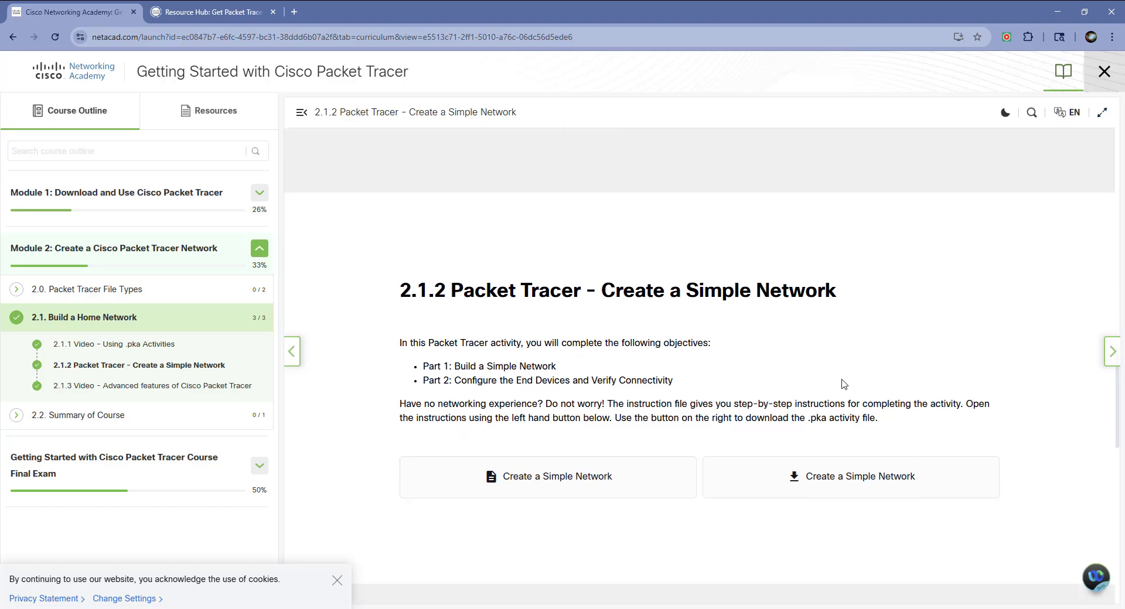
scroll(841, 381, "down", 2)
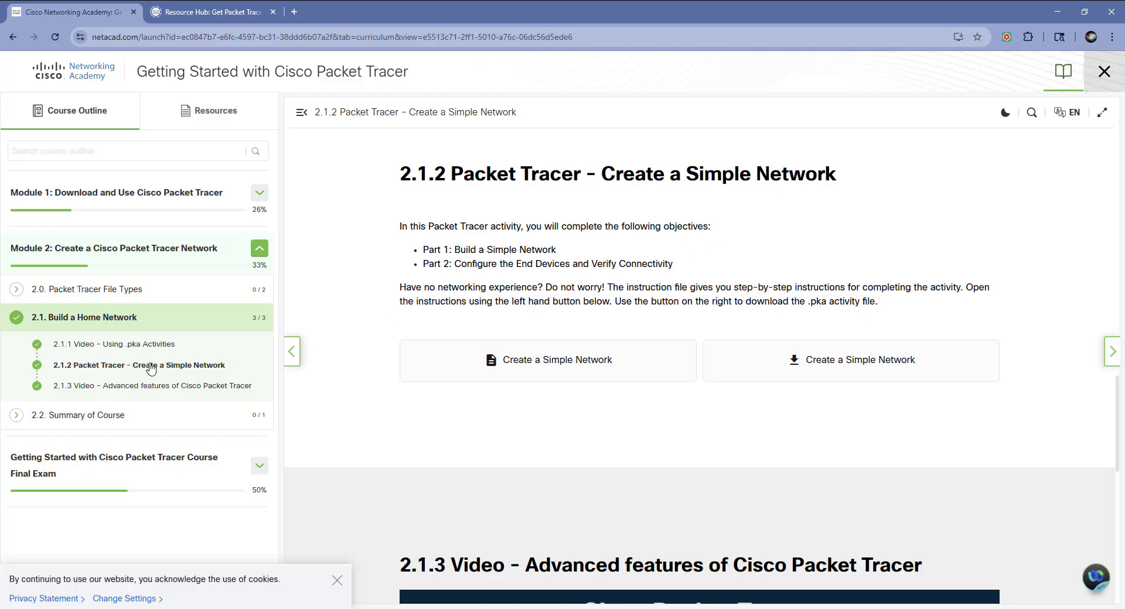
left_click(858, 367)
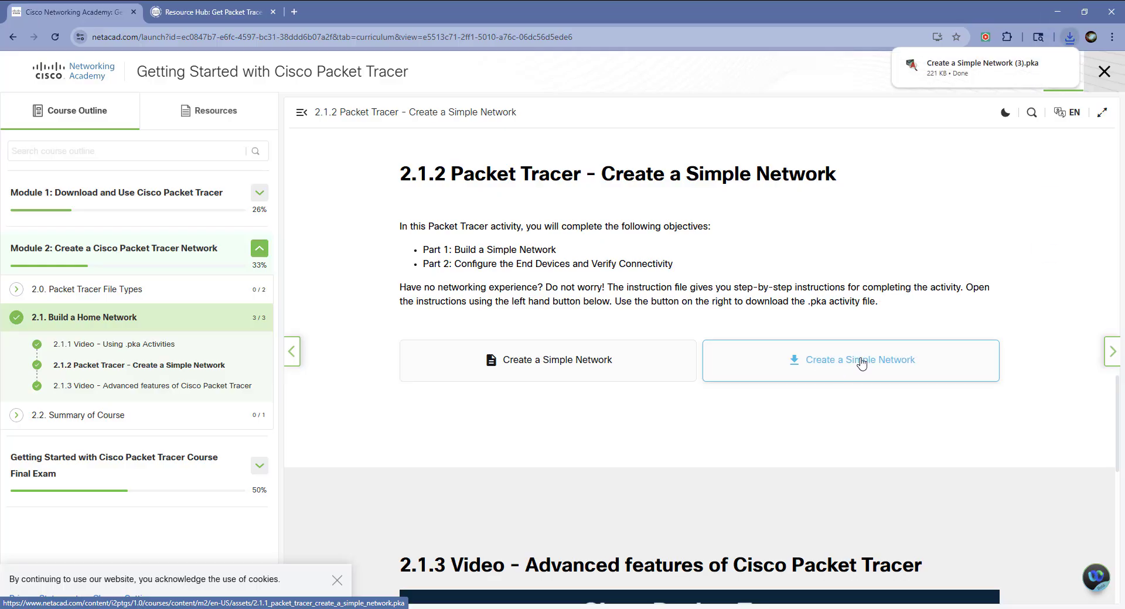
mouse_move(963, 75)
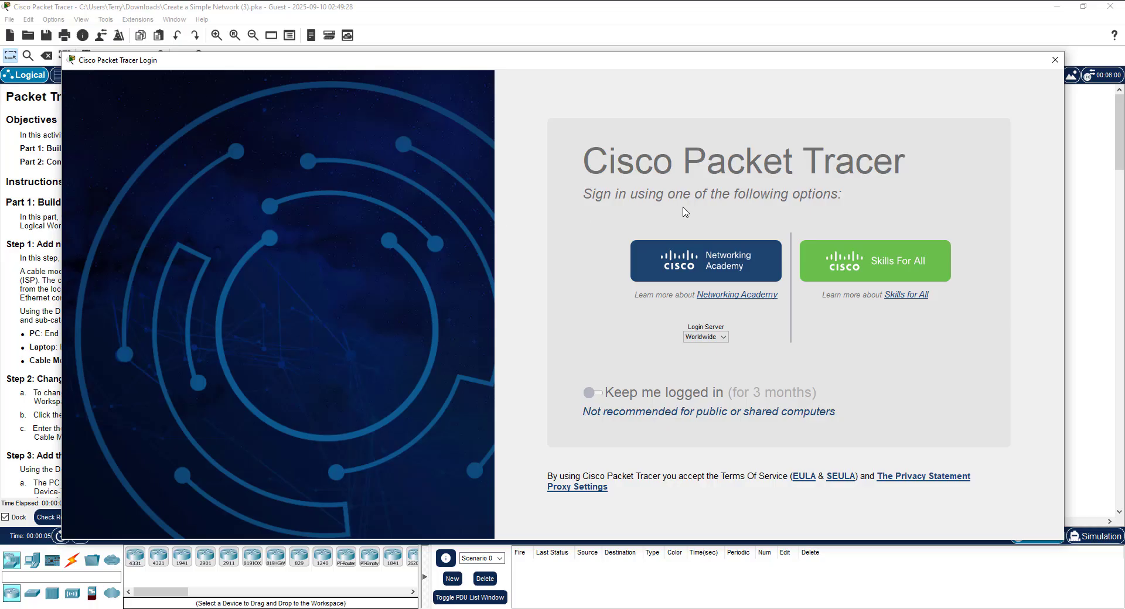
Sign in to Packet Tracer through Skills For All using the saved account e-mail and password.
left_click(893, 267)
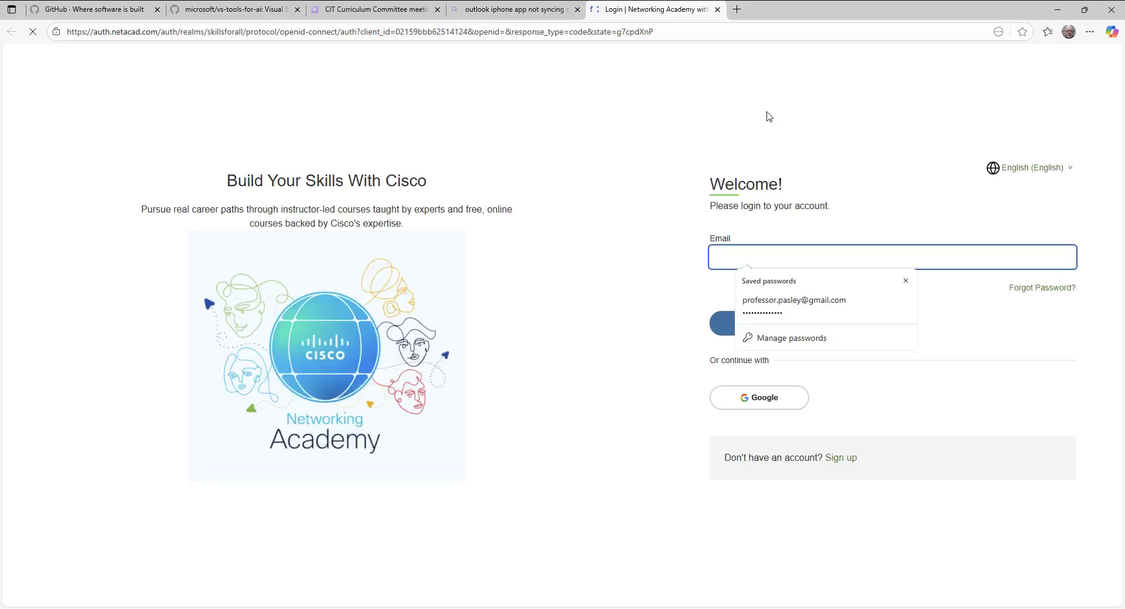
left_click(772, 305)
left_click(771, 329)
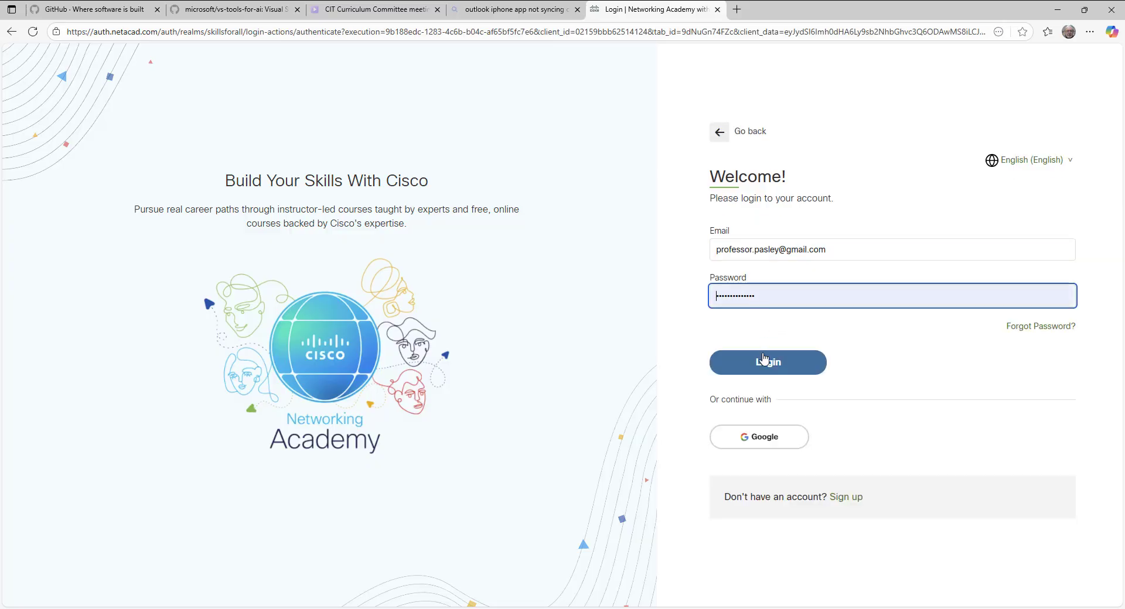
left_click(766, 367)
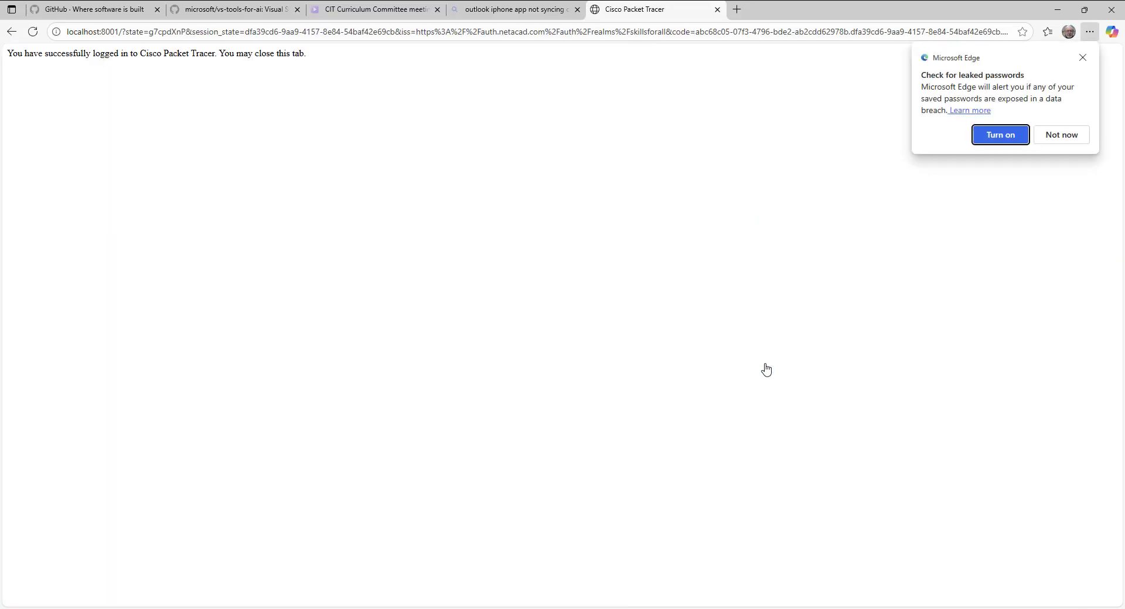
Decline the leaked-password check, close the login confirmation page and switch back to Packet Tracer.
left_click(1063, 142)
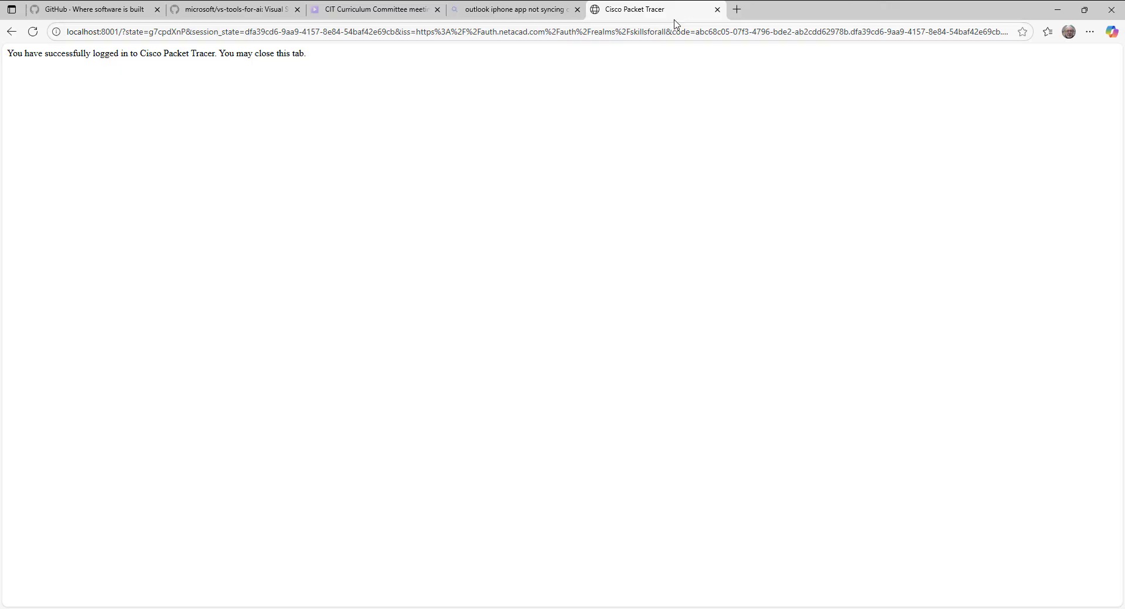
left_click(718, 9)
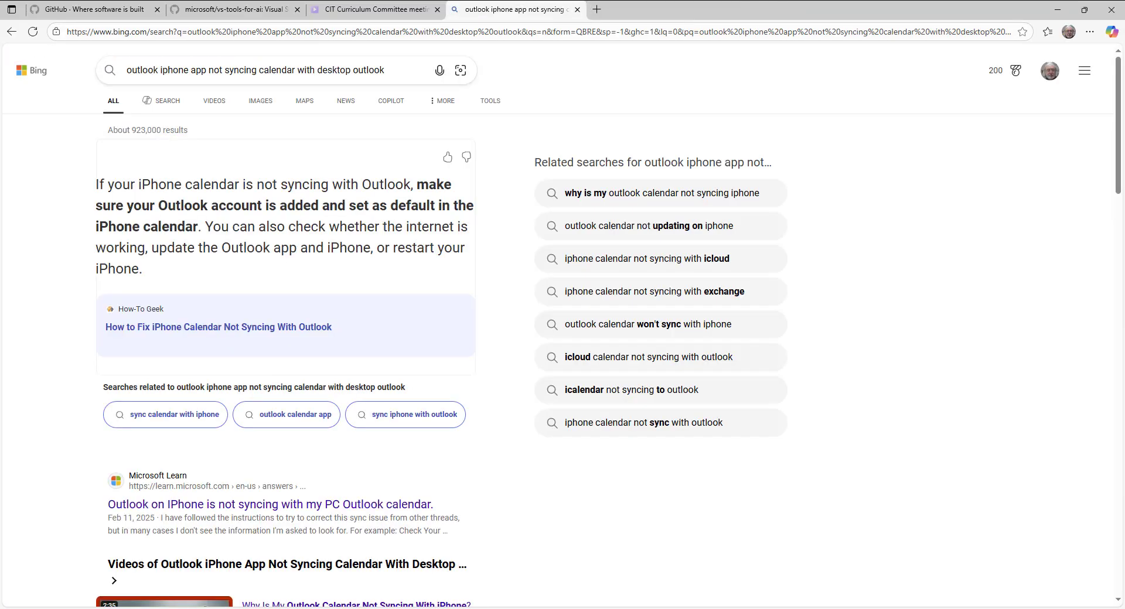
key("alt+Tab")
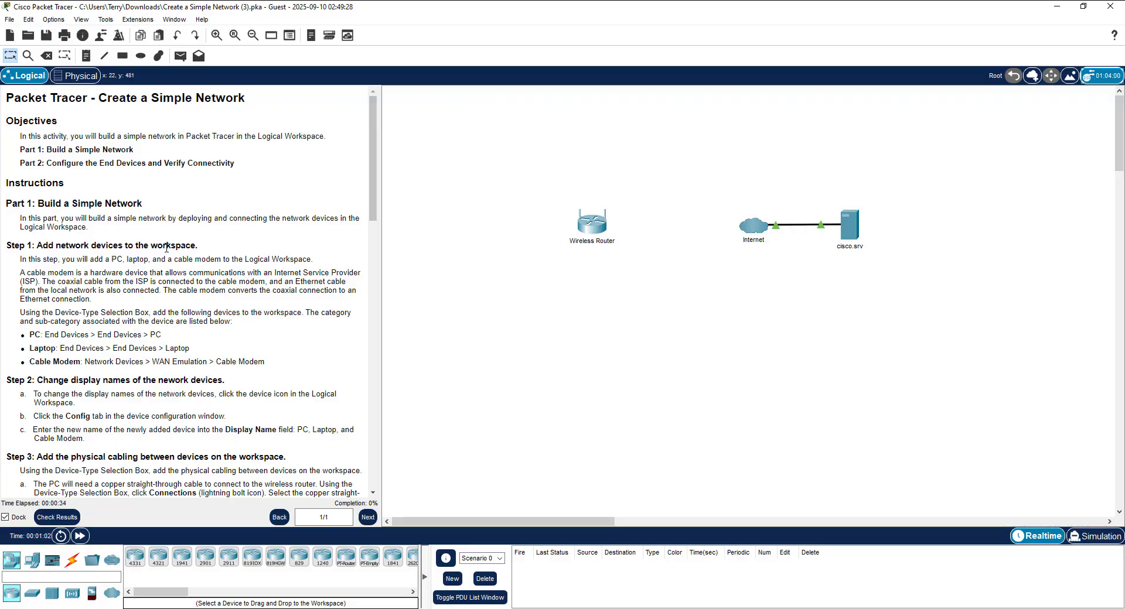
Read through the activity instructions for adding, naming and cabling the devices and configuring the PC.
scroll(167, 248, "down", 8)
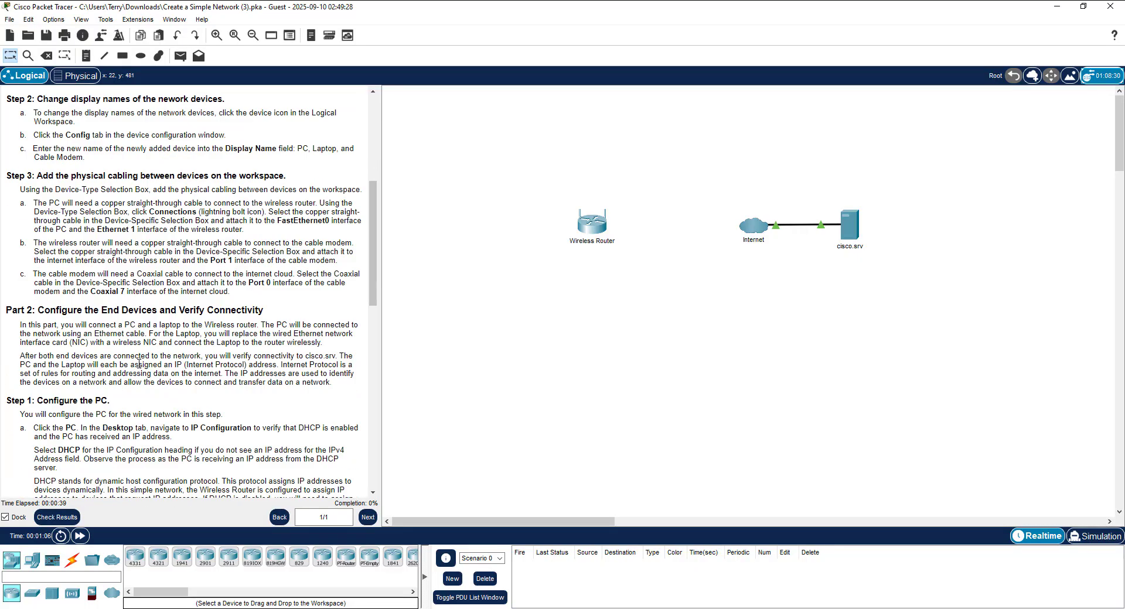
scroll(136, 364, "down", 1)
scroll(176, 345, "up", 2)
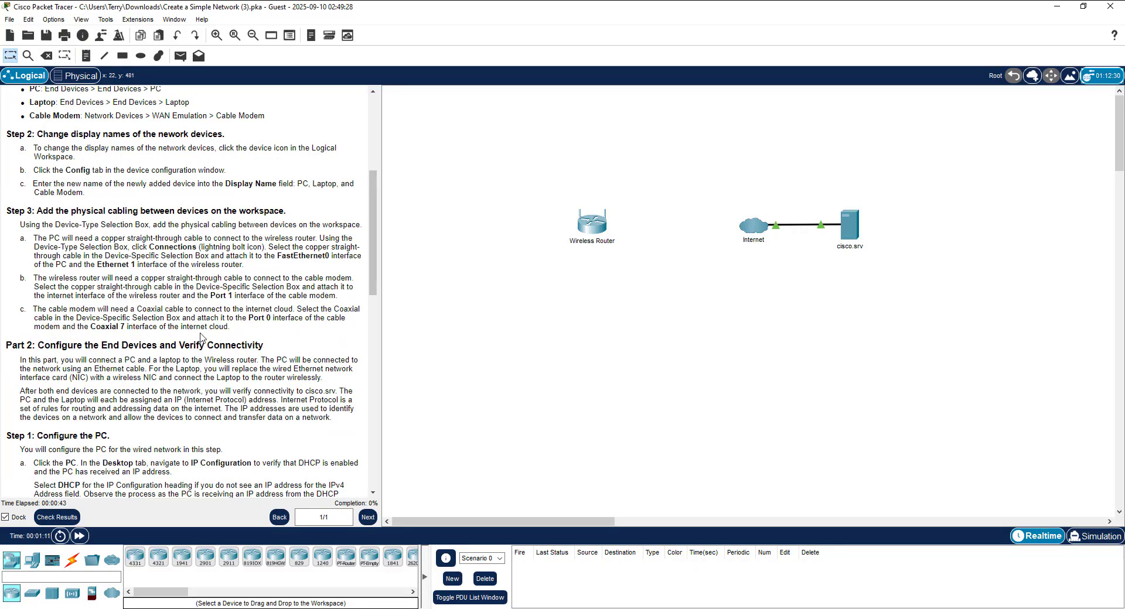
scroll(198, 236, "up", 1)
scroll(196, 241, "up", 6)
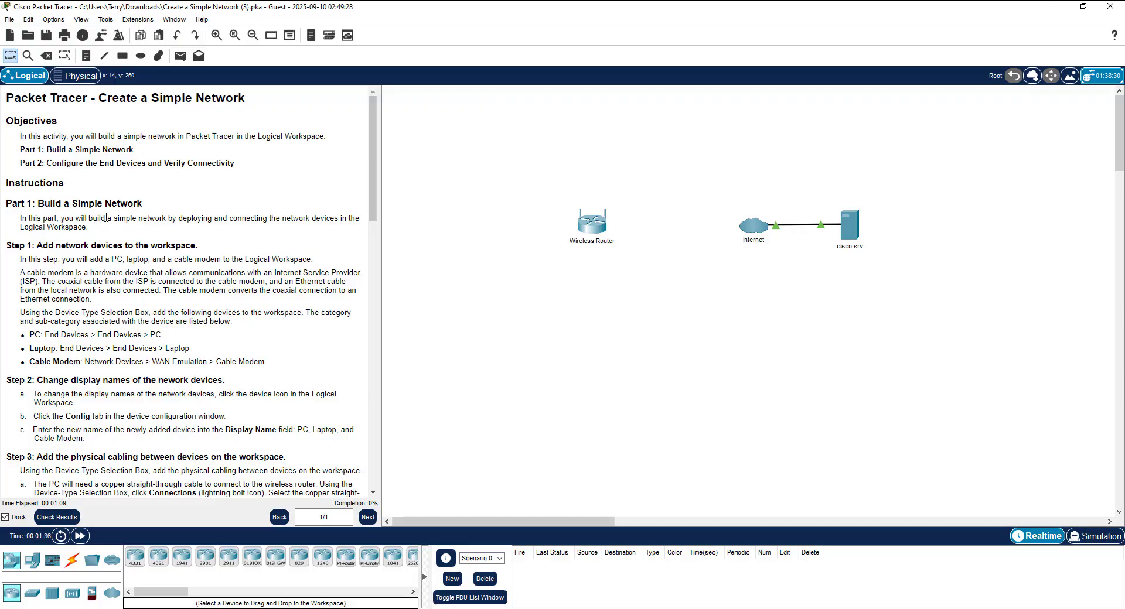
scroll(106, 218, "down", 1)
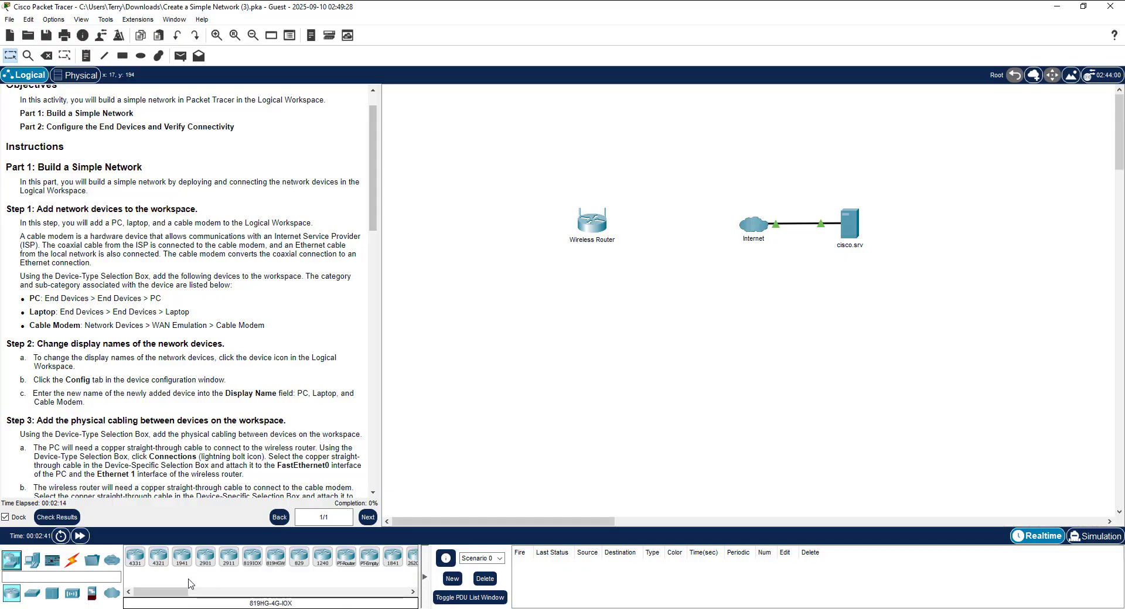
Add a PC below and a laptop above the wireless router, to its left in the logical workspace.
left_click(34, 563)
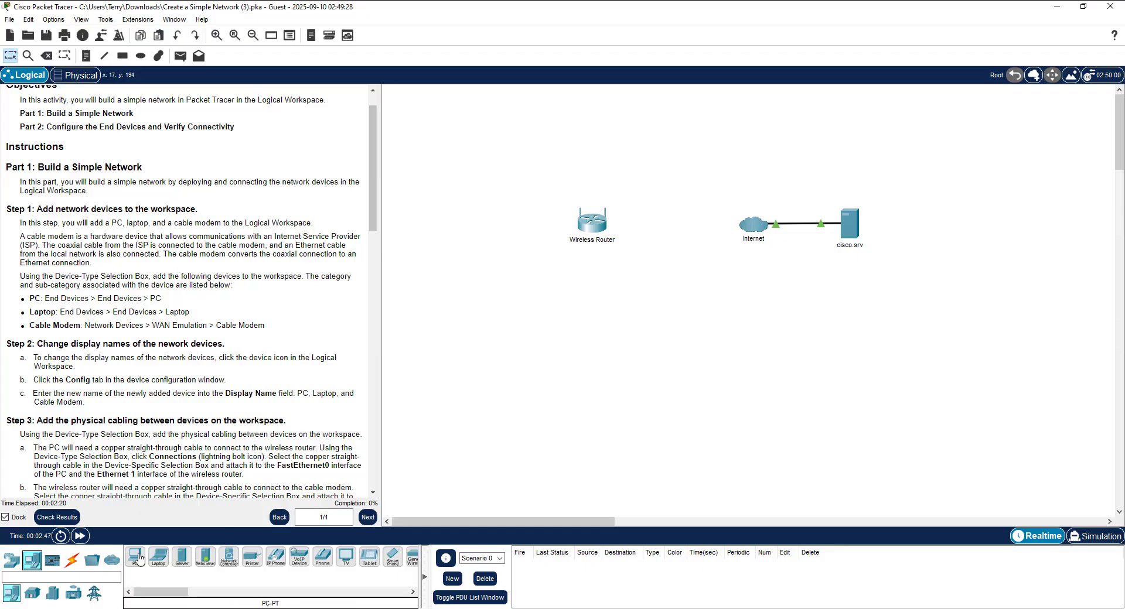
left_click(135, 560)
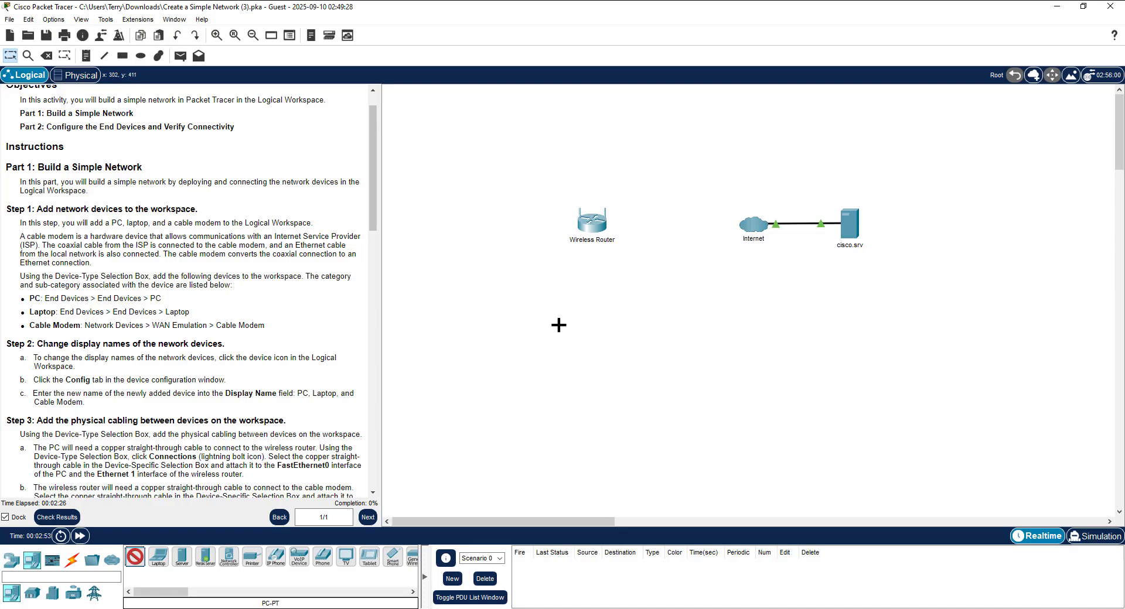
left_click(475, 332)
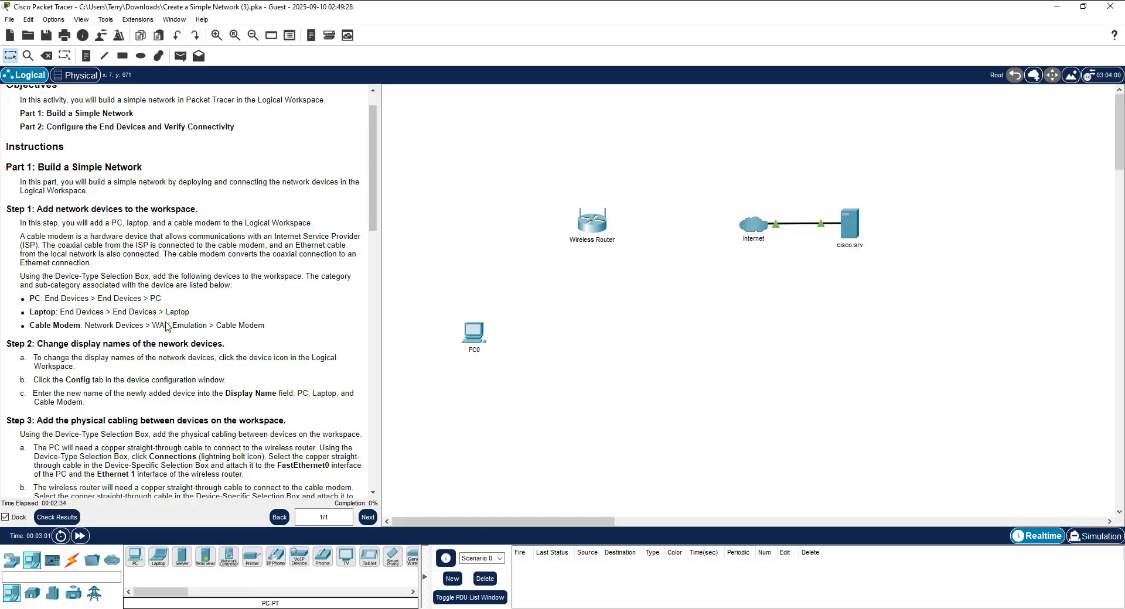
left_click(159, 557)
left_click(469, 141)
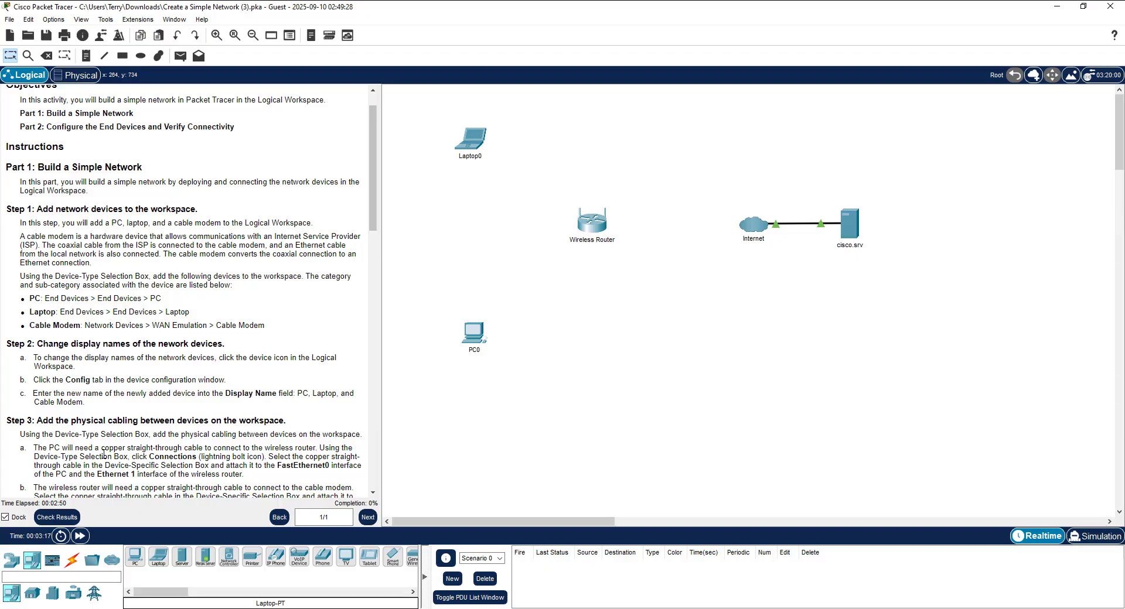
Add a cable modem from the WAN Emulation devices between the wireless router and the Internet cloud.
left_click(13, 563)
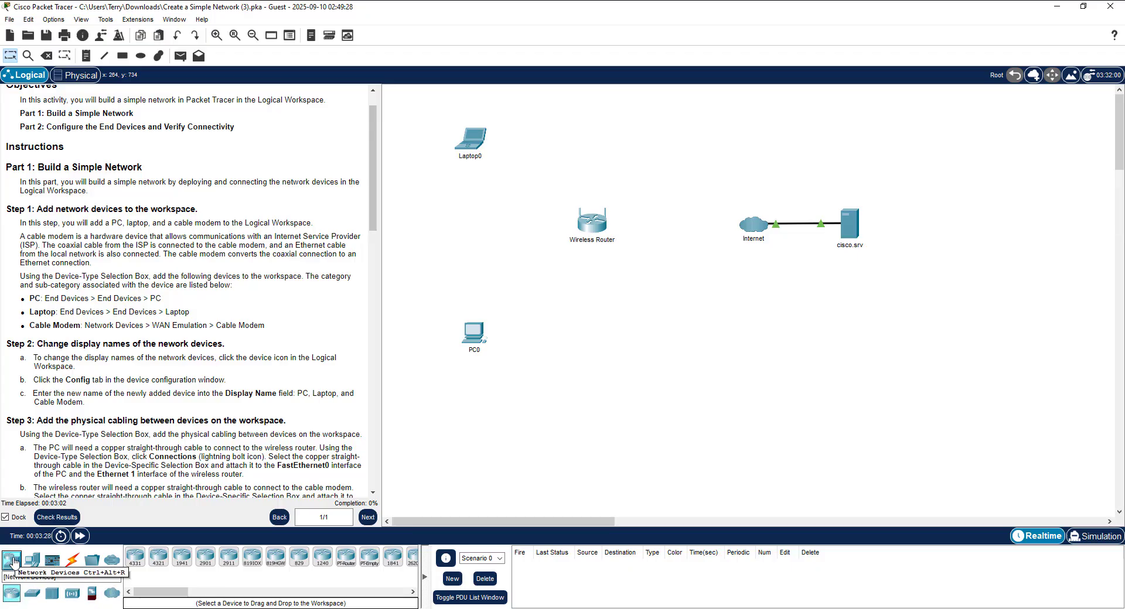
left_click(113, 595)
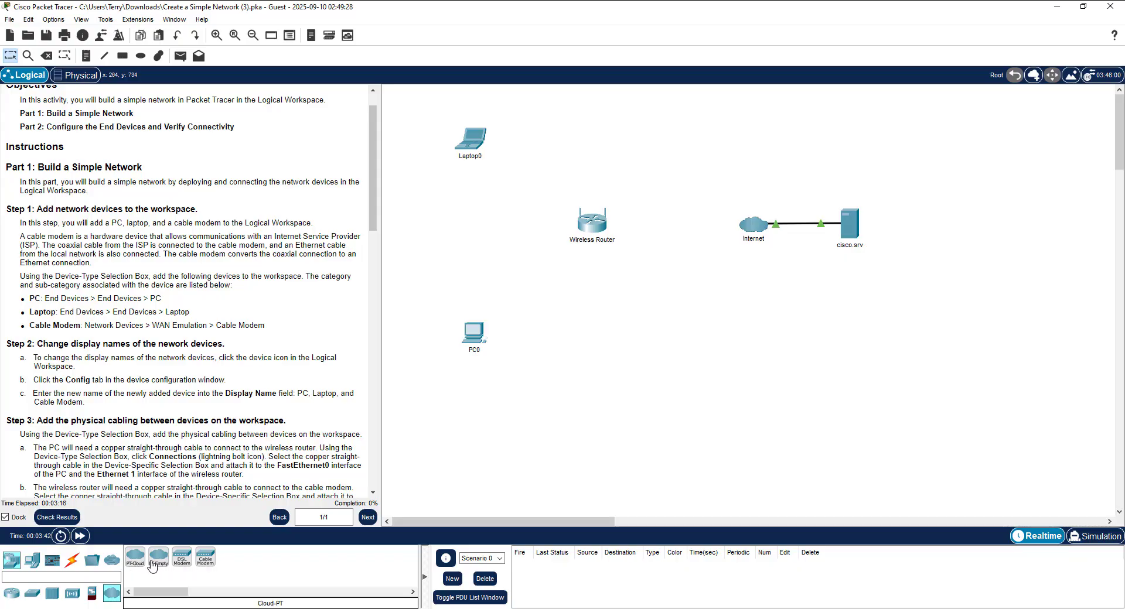
left_click(206, 561)
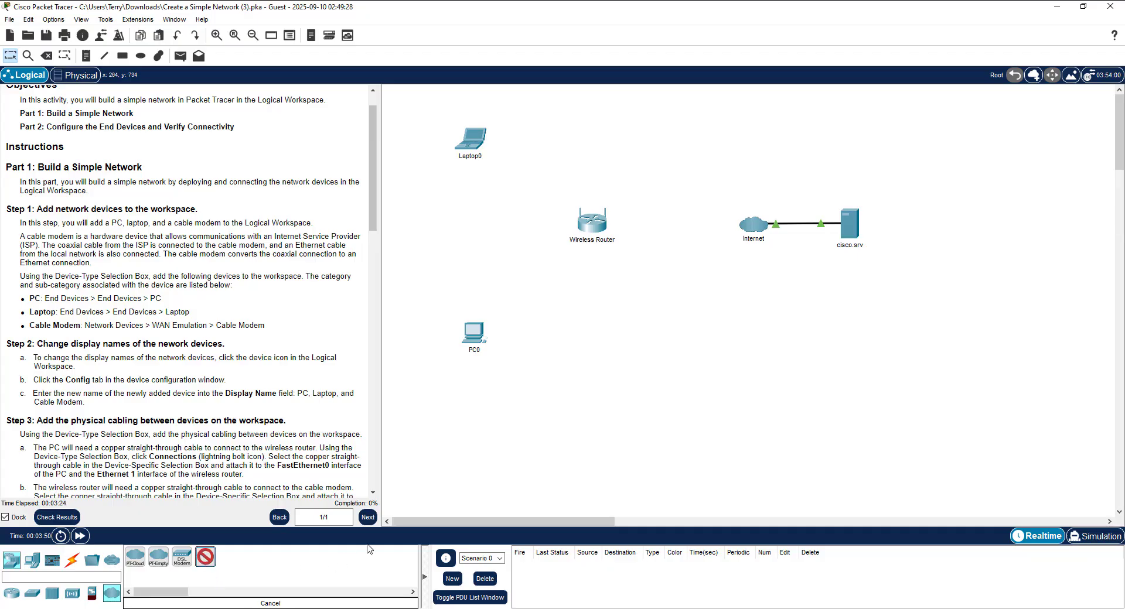
left_click(653, 229)
Spread out the topology by moving the wireless router left and the server, Internet cloud and cable modem right.
left_click_drag(592, 230, 542, 238)
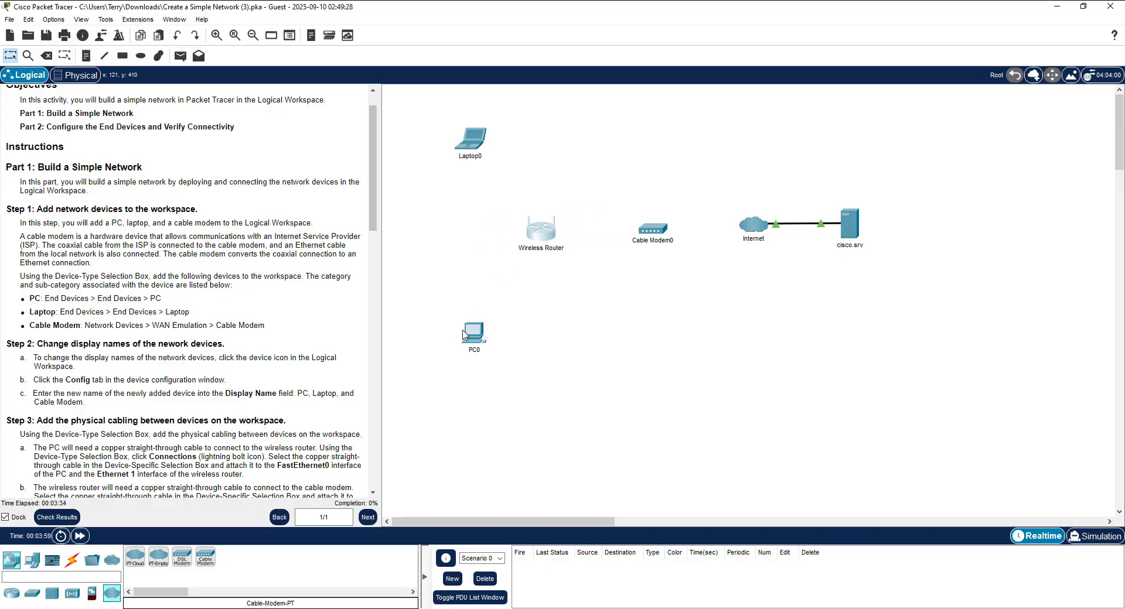
left_click_drag(852, 226, 936, 228)
left_click_drag(753, 230, 818, 227)
left_click_drag(658, 230, 686, 227)
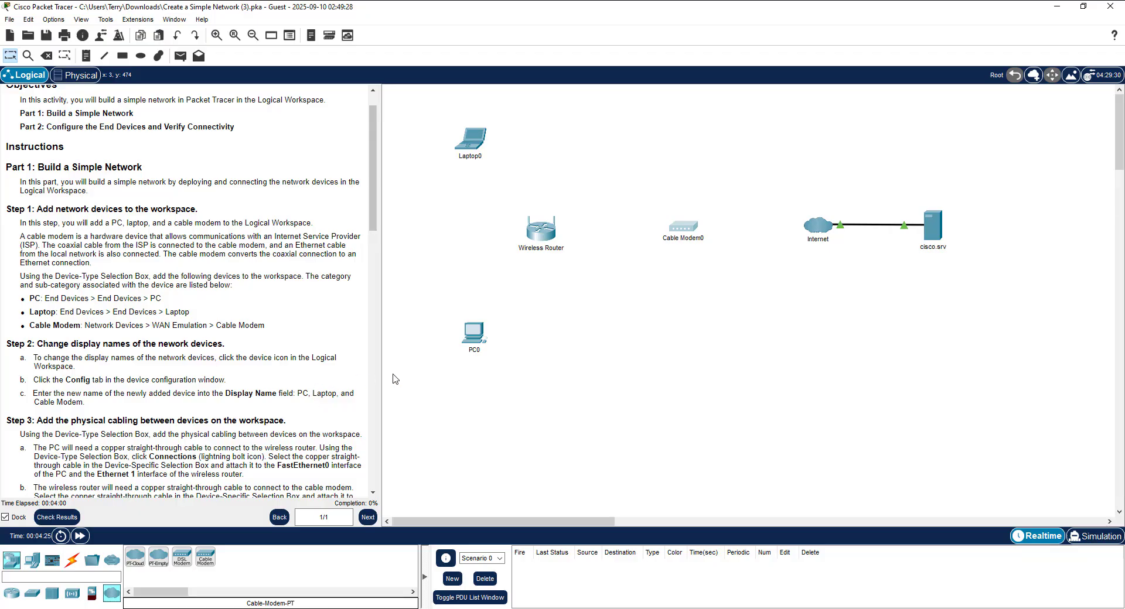
Open the PC's device window and look over its available pages and physical hardware modules.
mouse_move(479, 356)
mouse_move(476, 144)
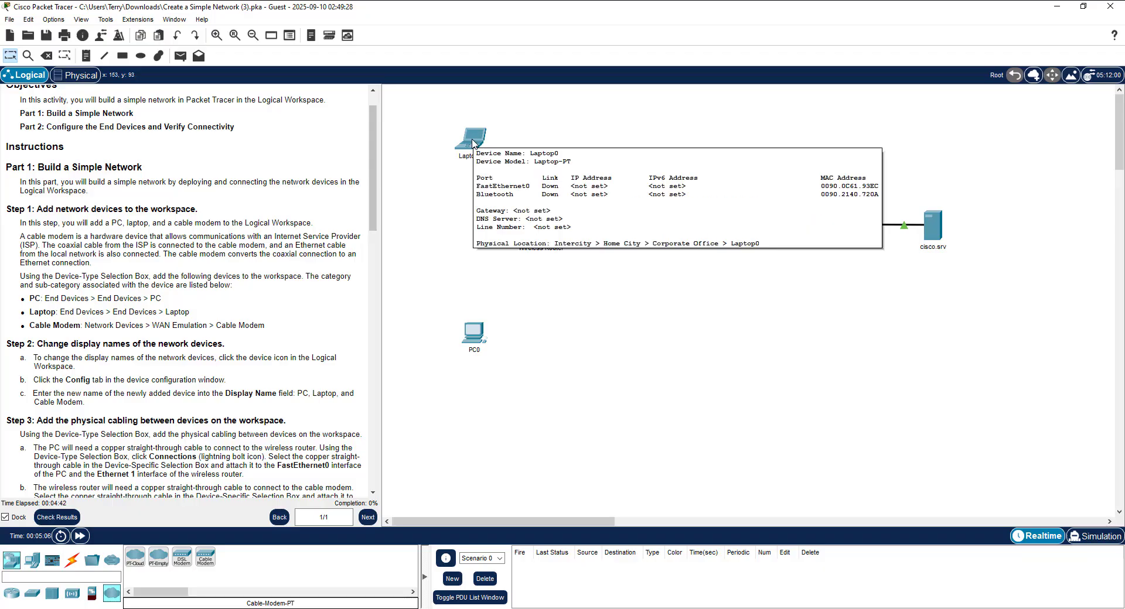
left_click(476, 333)
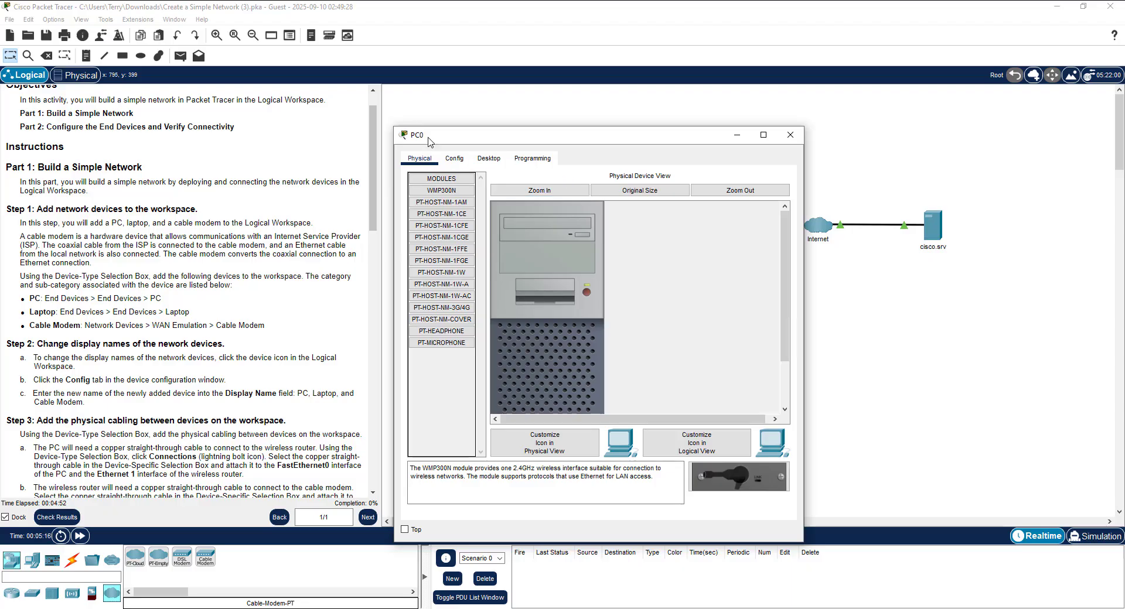
left_click(455, 159)
left_click(489, 159)
left_click(533, 160)
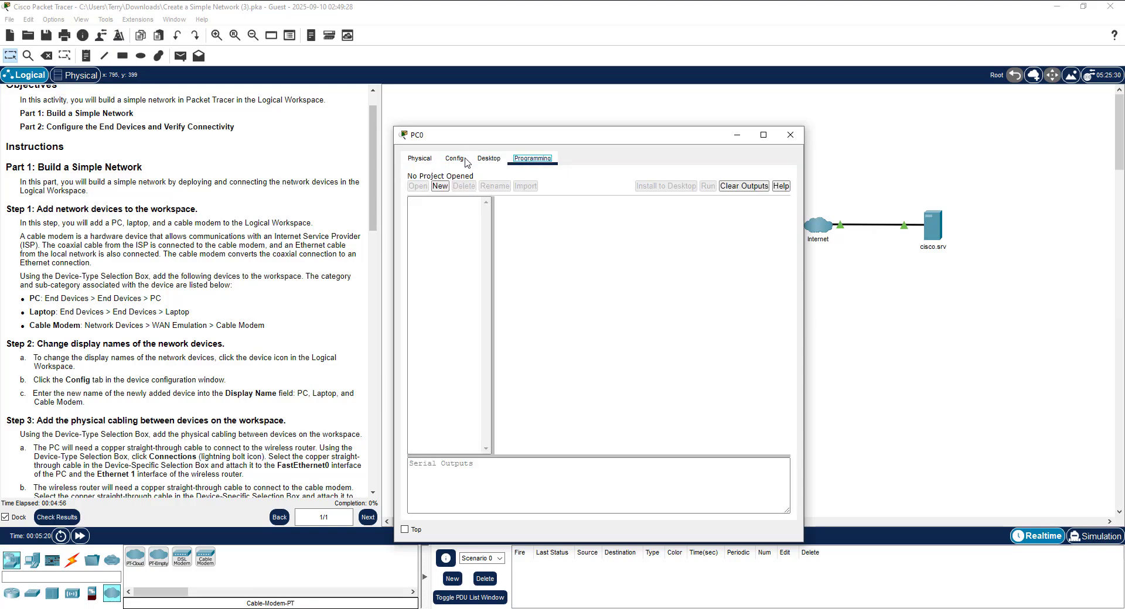
left_click(426, 160)
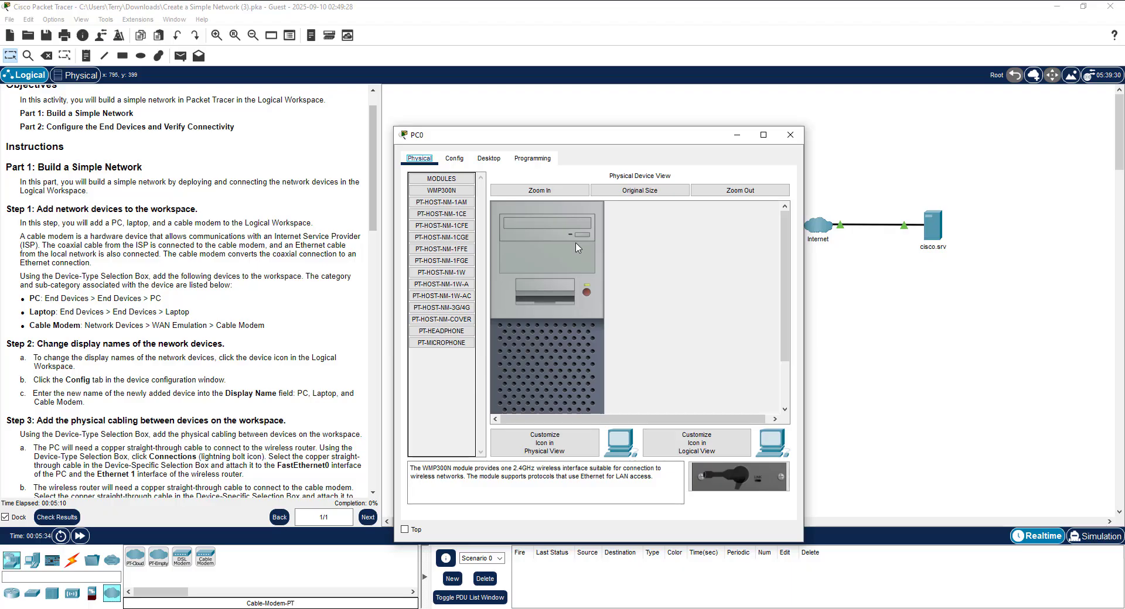
Examine the PC's global and FastEthernet0 settings, its desktop applications and its programming page.
left_click(460, 162)
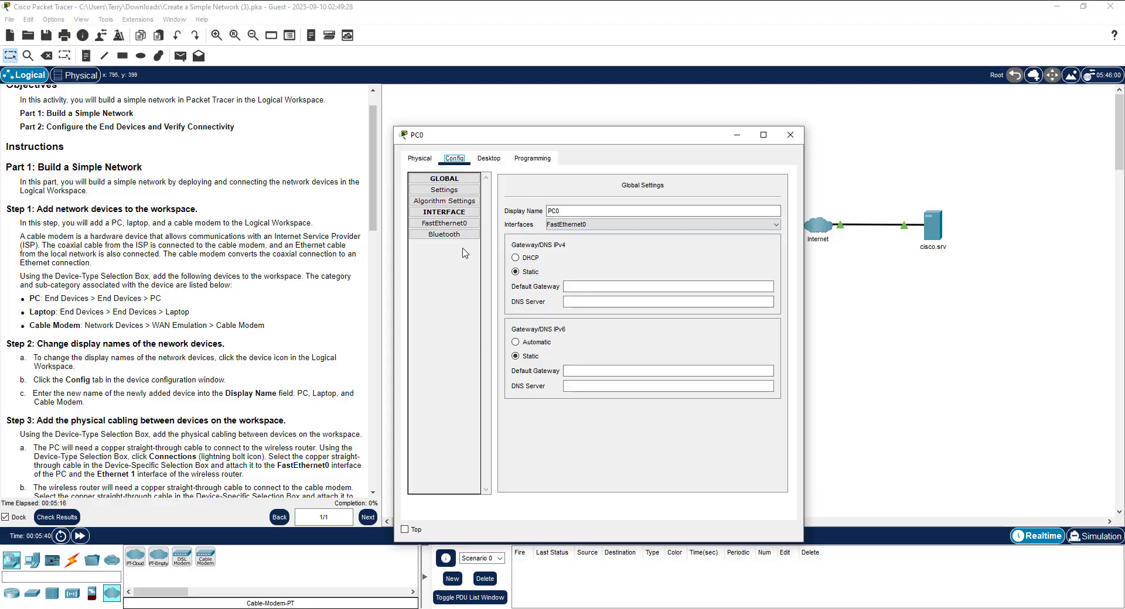
left_click(446, 227)
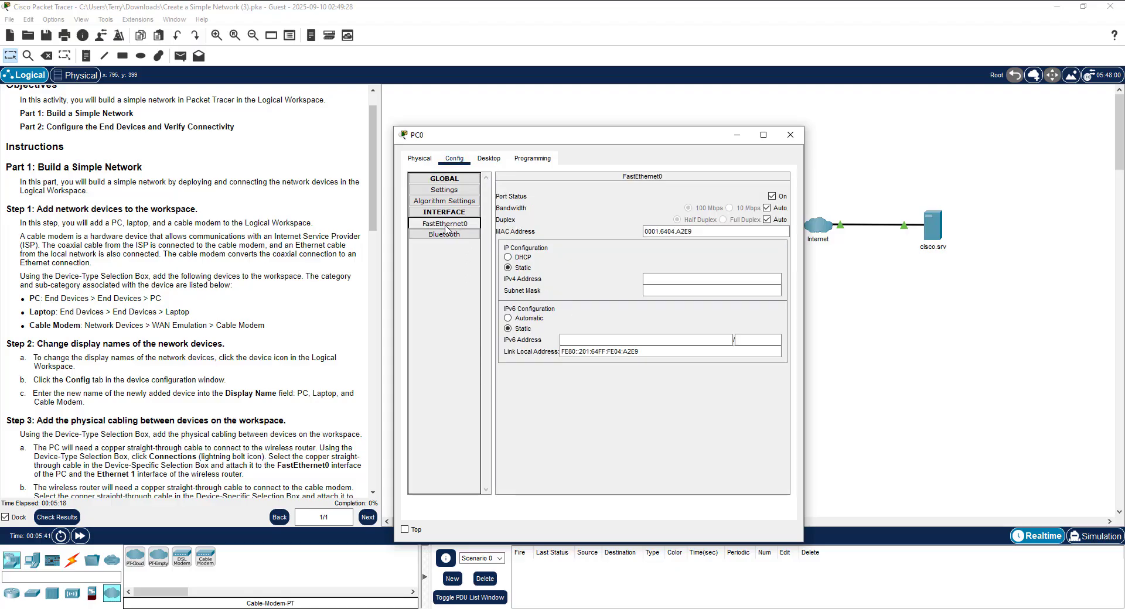
left_click(655, 276)
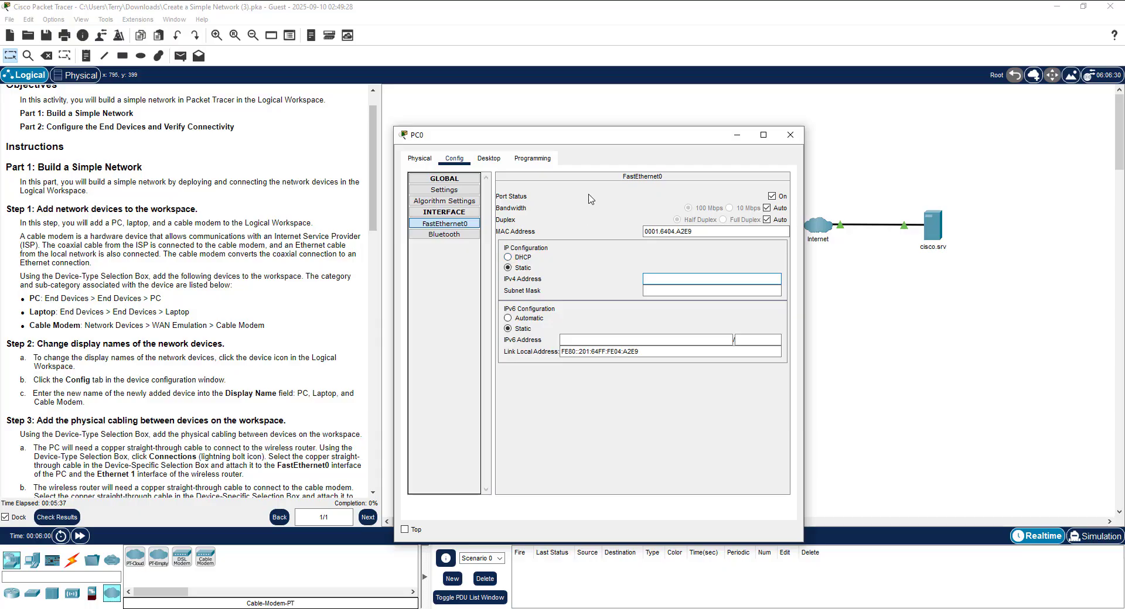
left_click(489, 159)
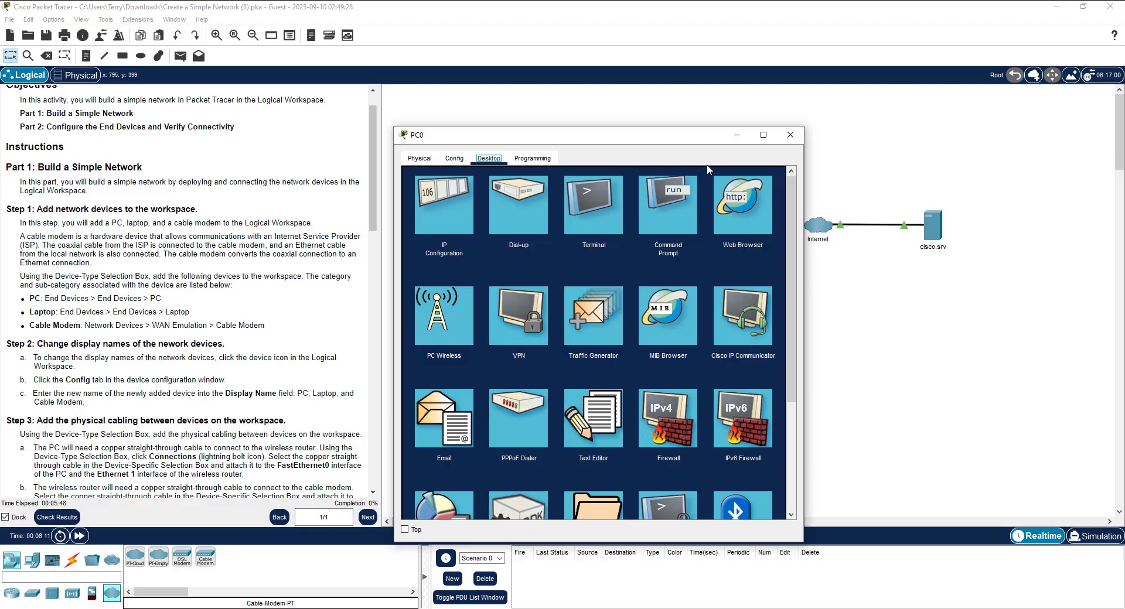
left_click(533, 159)
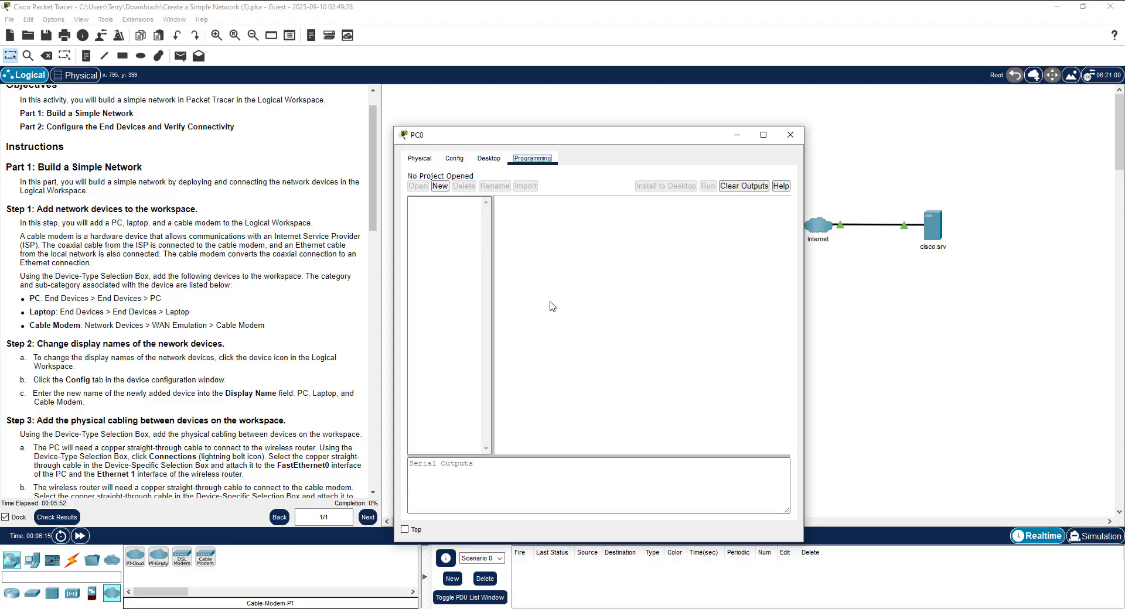
left_click(491, 160)
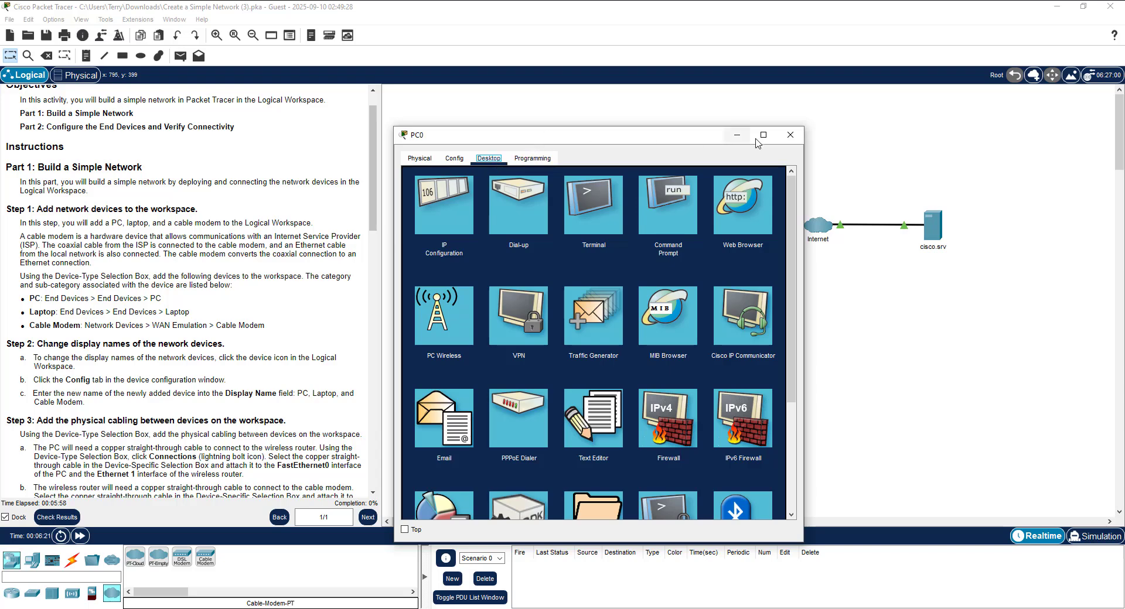
Change the PC0 device's display name to PC in its global settings and put its device window away.
left_click_drag(558, 140, 680, 153)
left_click(443, 196)
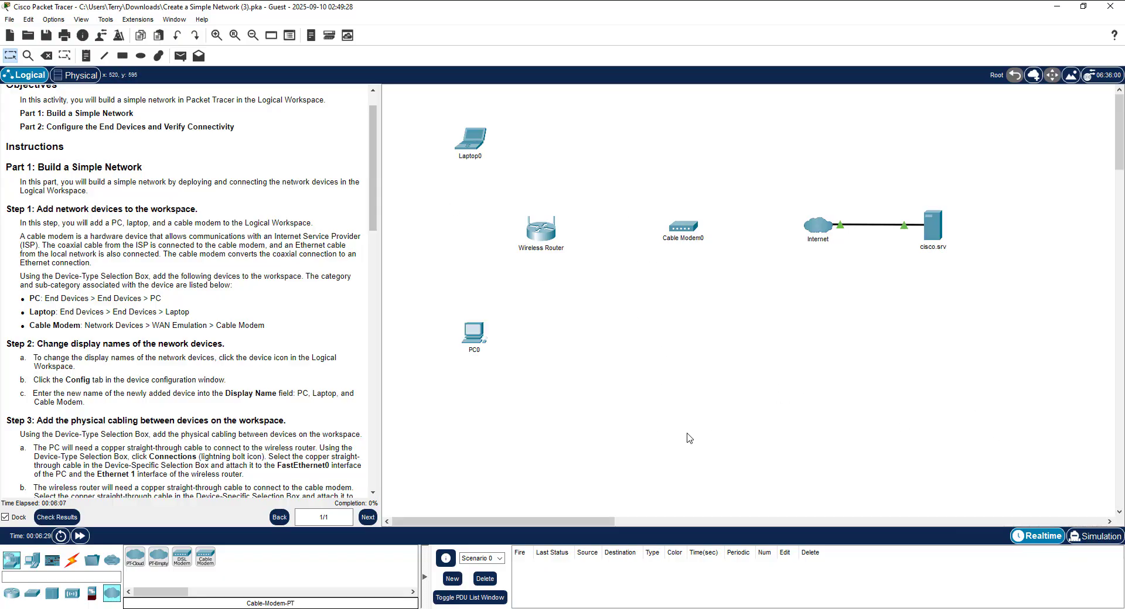
key("alt+Tab")
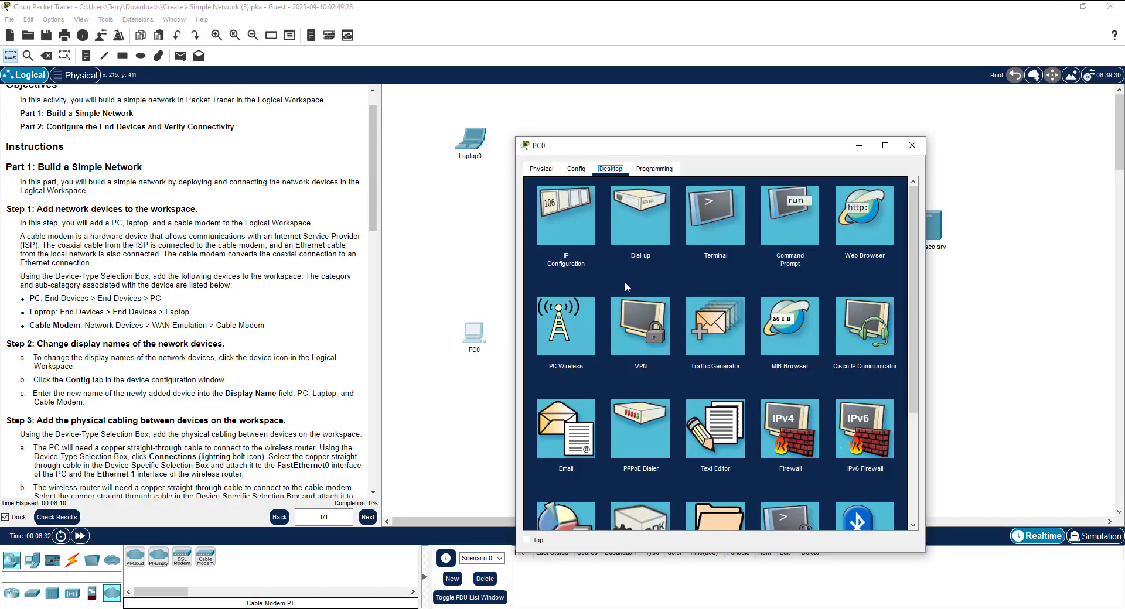
left_click(582, 170)
left_click(692, 223)
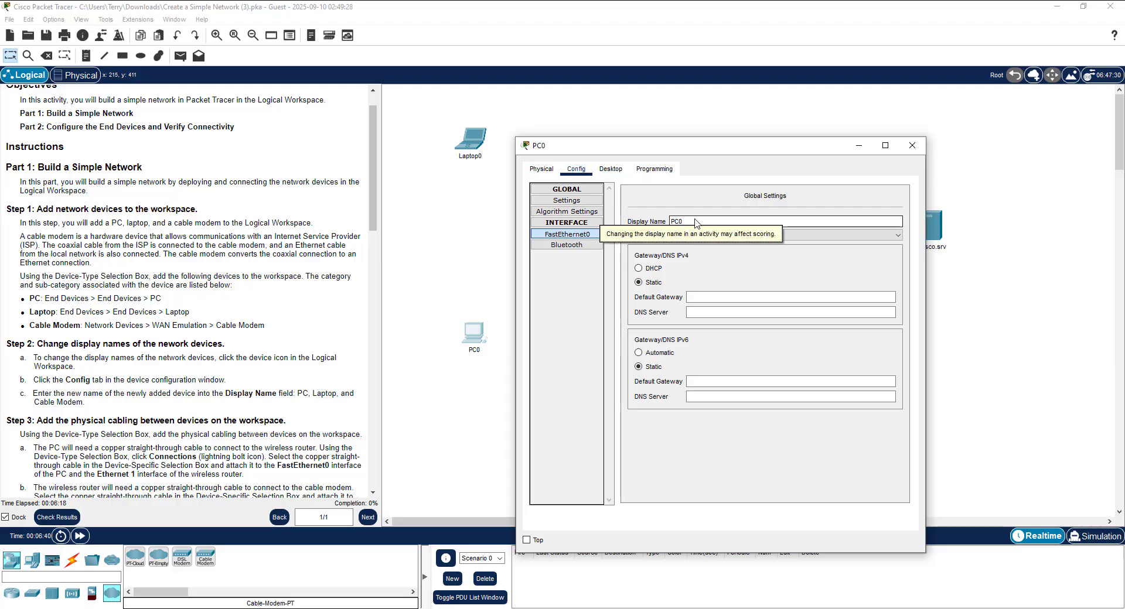
key("BackSpace")
key("BackSpace")
key("BackSpace")
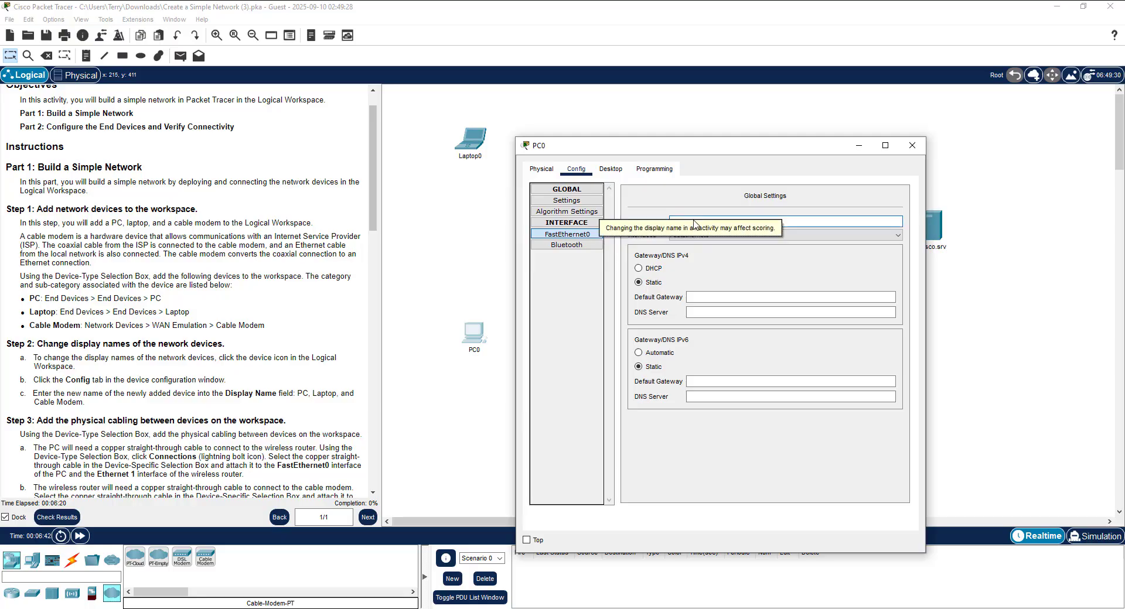
type("PC0")
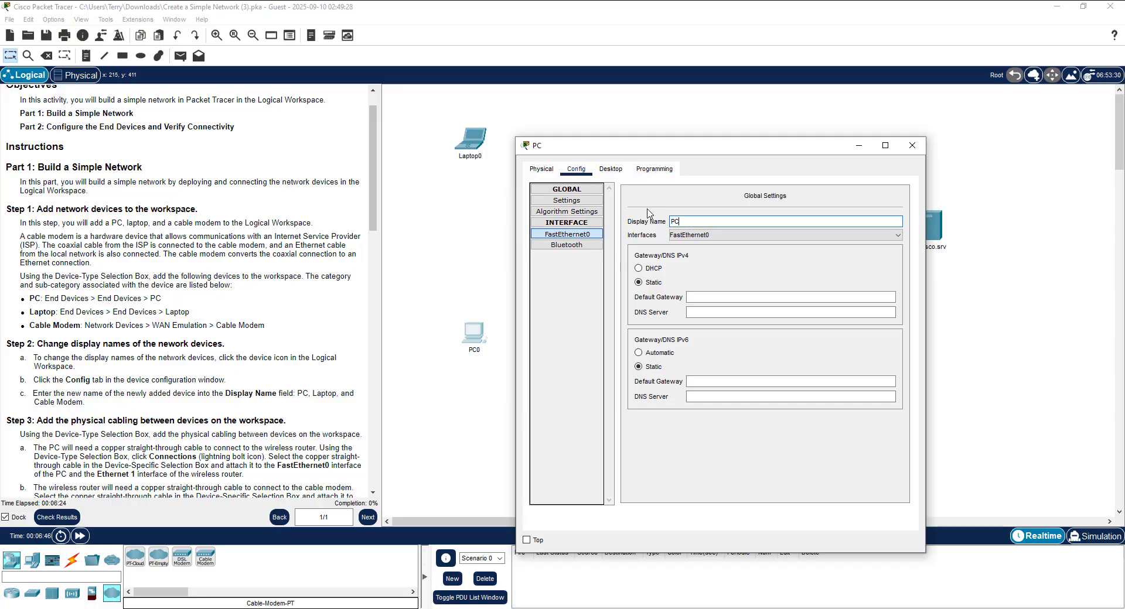
left_click(859, 146)
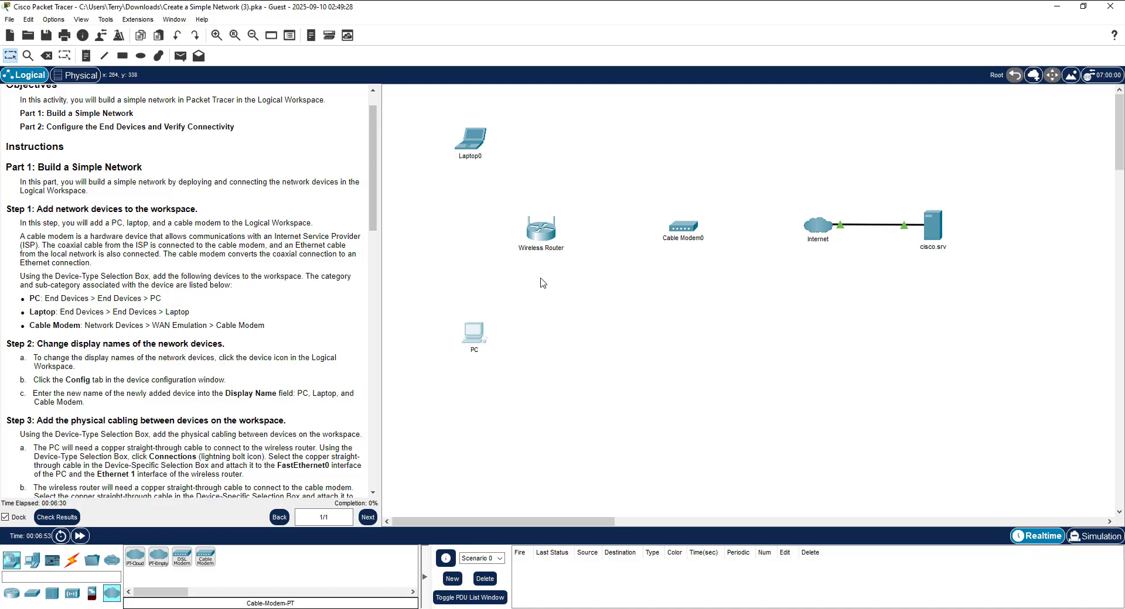
Change the laptop's display name to Laptop in its global settings and close its device window.
left_click(473, 145)
left_click(457, 161)
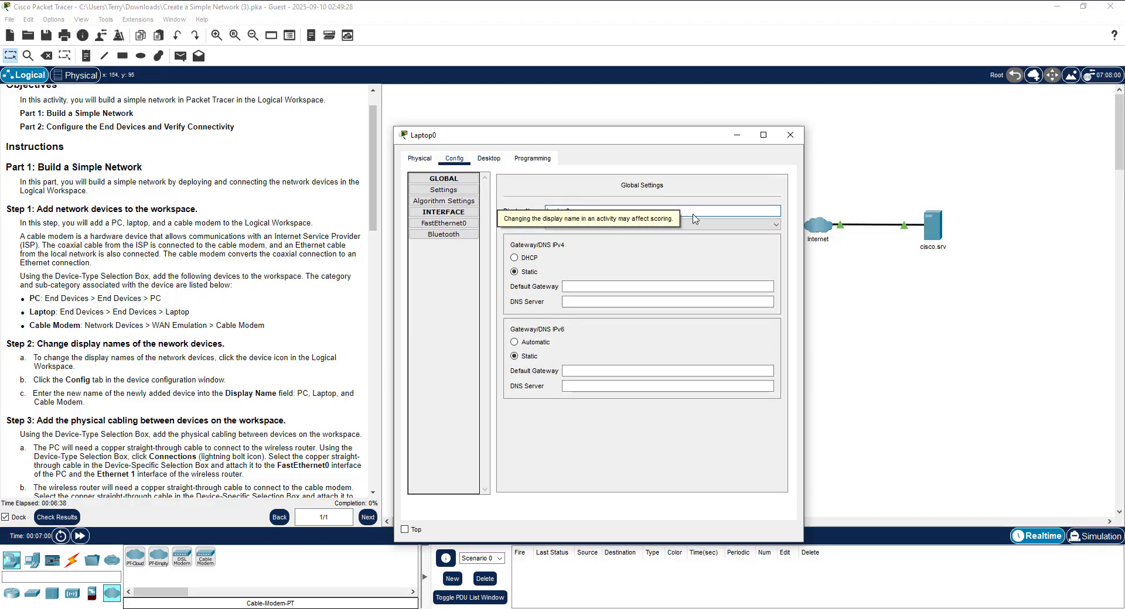
left_click(573, 211)
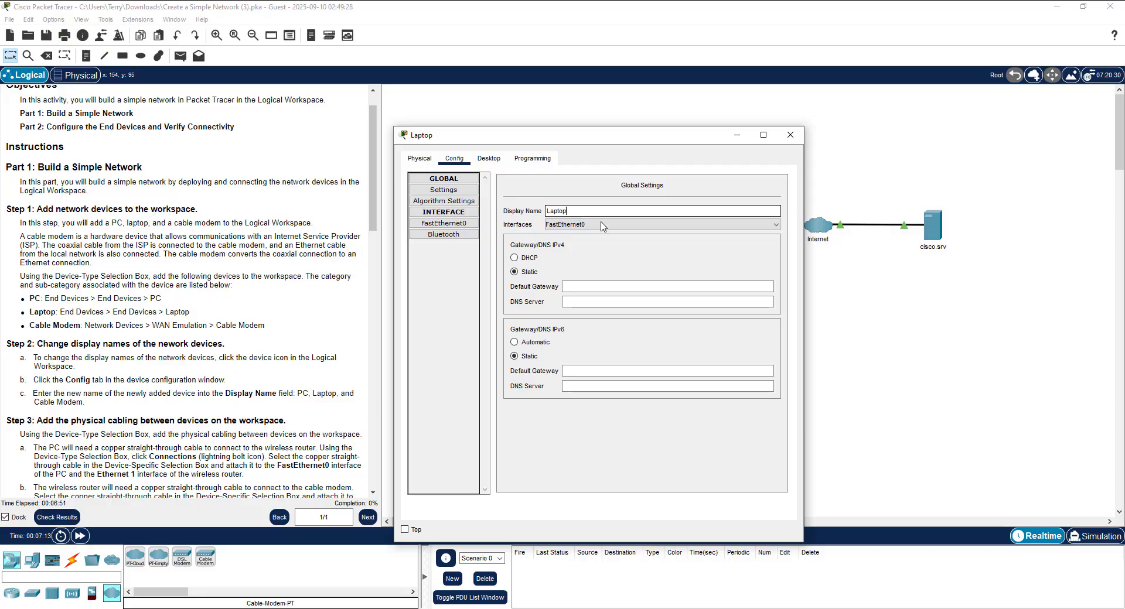
key("BackSpace")
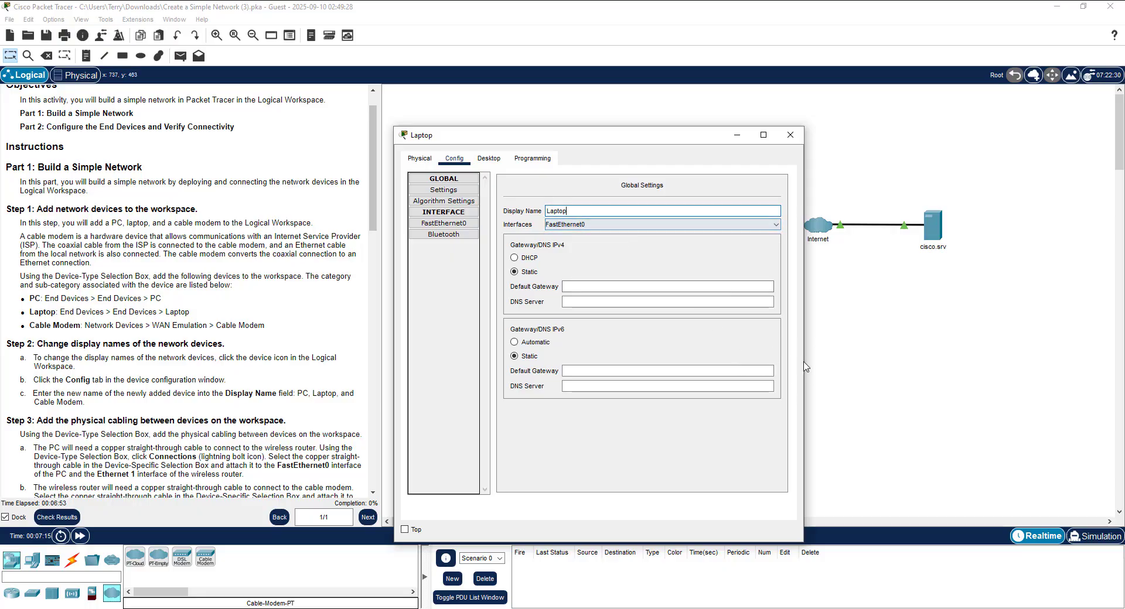
left_click(791, 135)
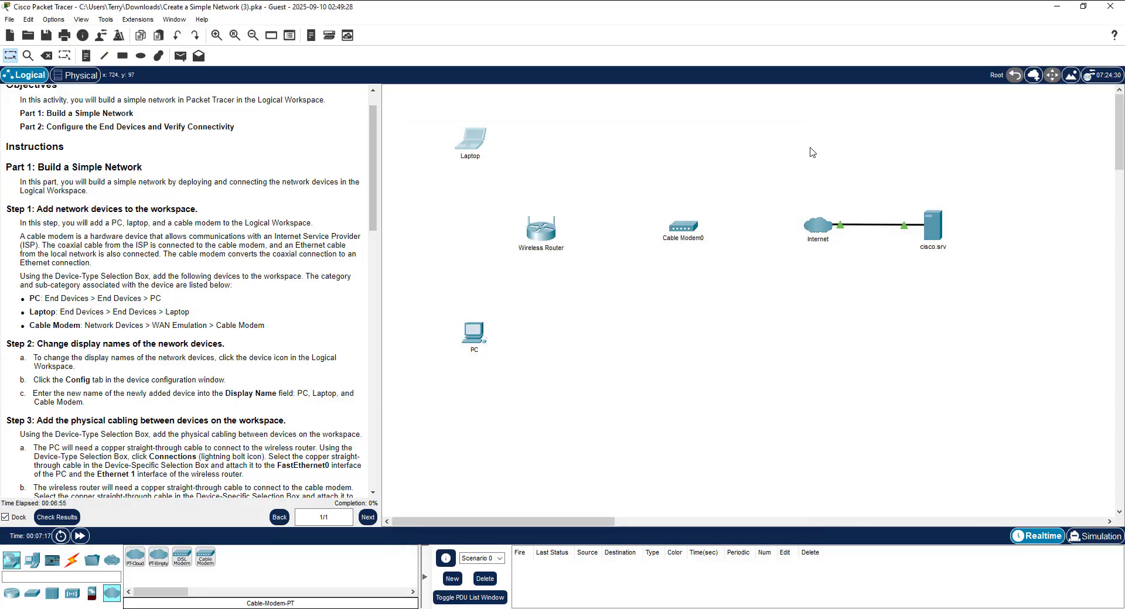
Change the cable modem's display name to Cable Modem in its global settings and put its device window away.
left_click(689, 229)
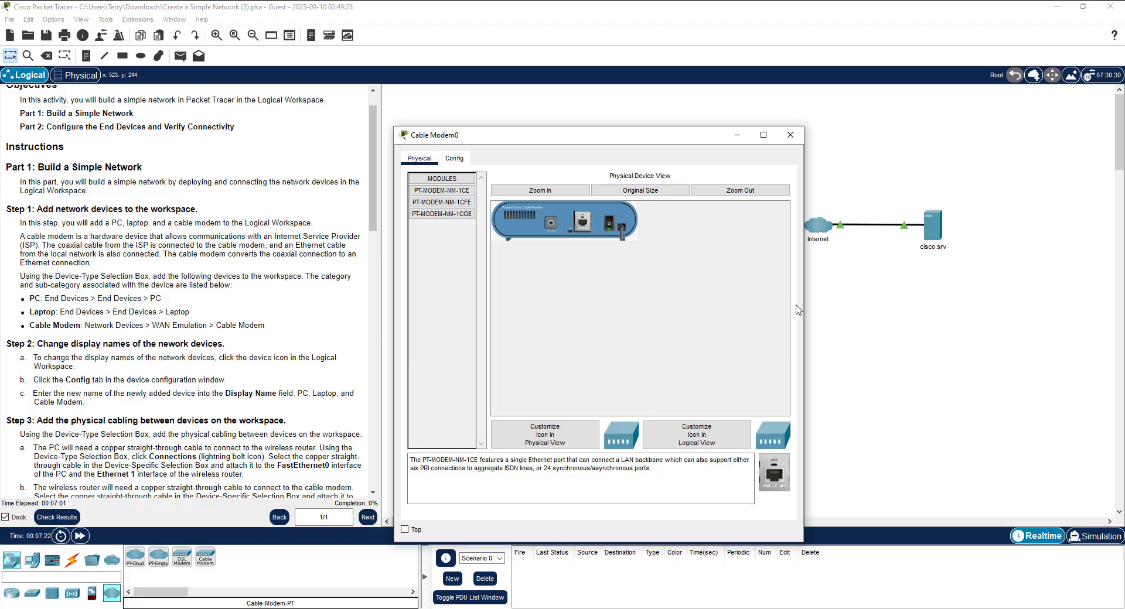
left_click(458, 162)
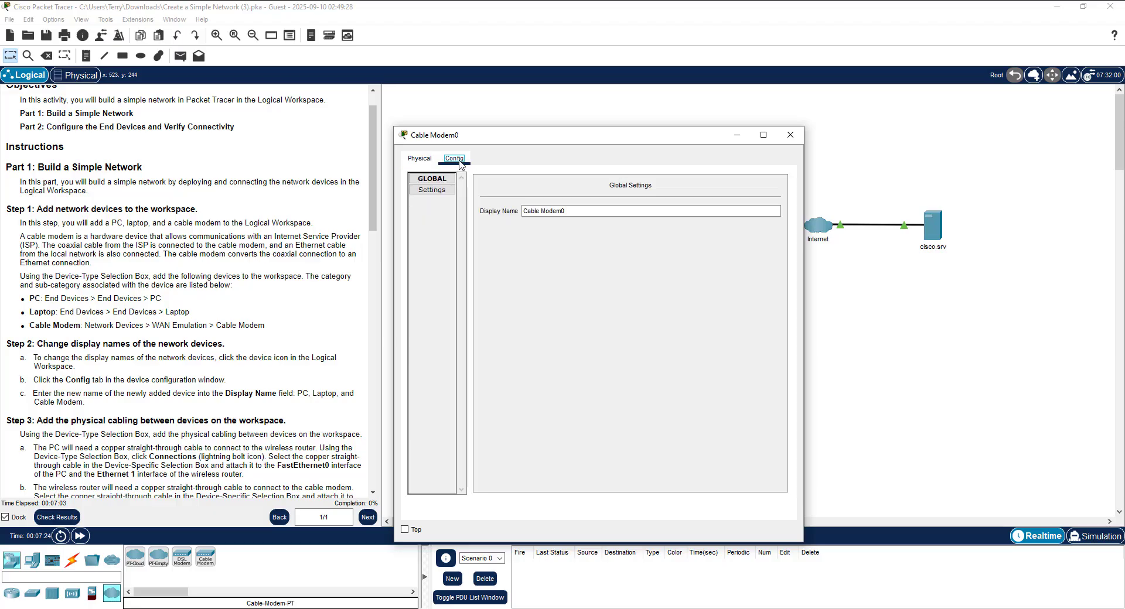
left_click(585, 214)
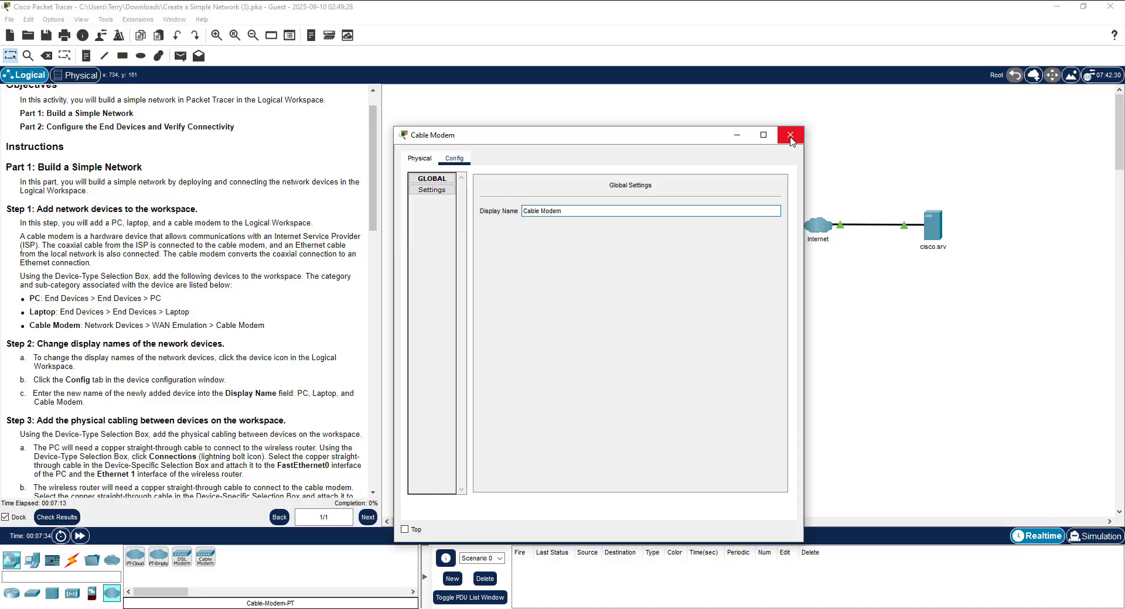
left_click(738, 137)
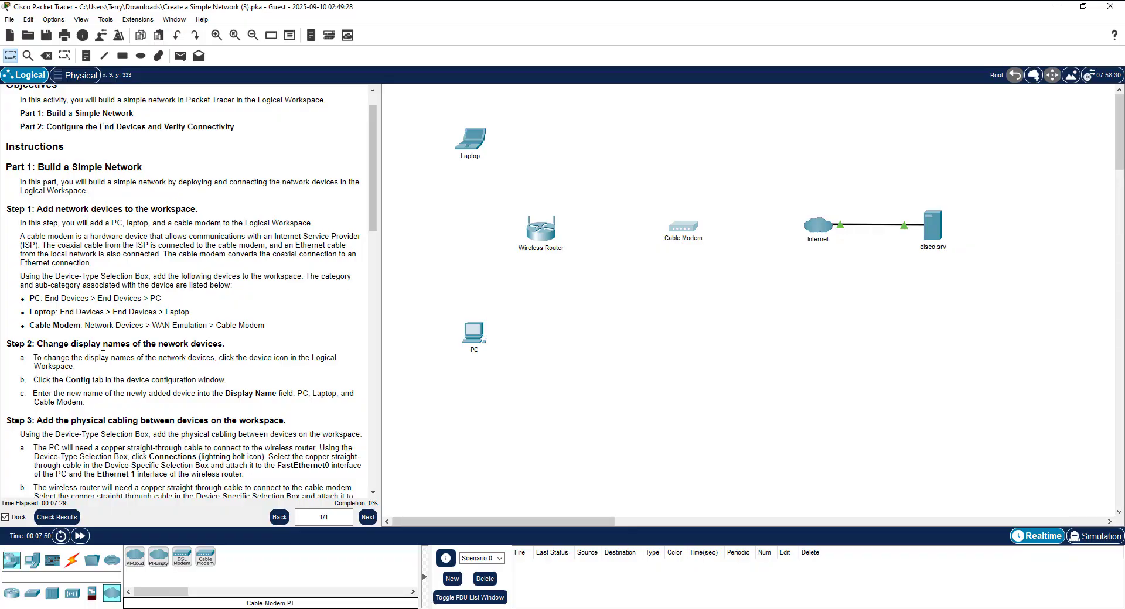
Connect the PC's FastEthernet0 interface to the wireless router's Ethernet 1 interface with a copper straight-through cable.
scroll(89, 356, "down", 4)
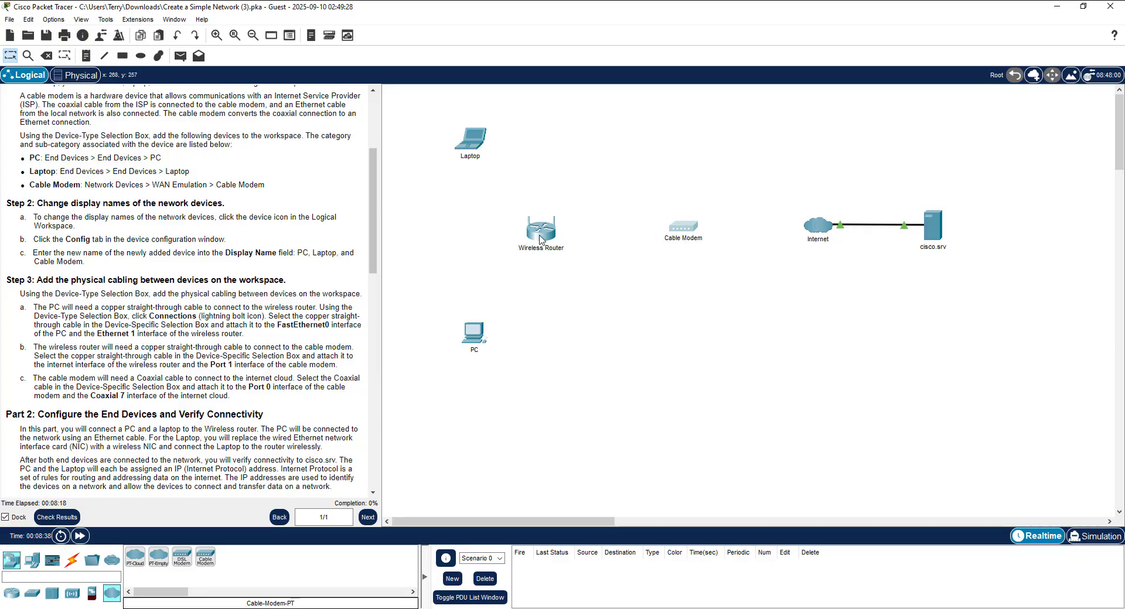
mouse_move(540, 239)
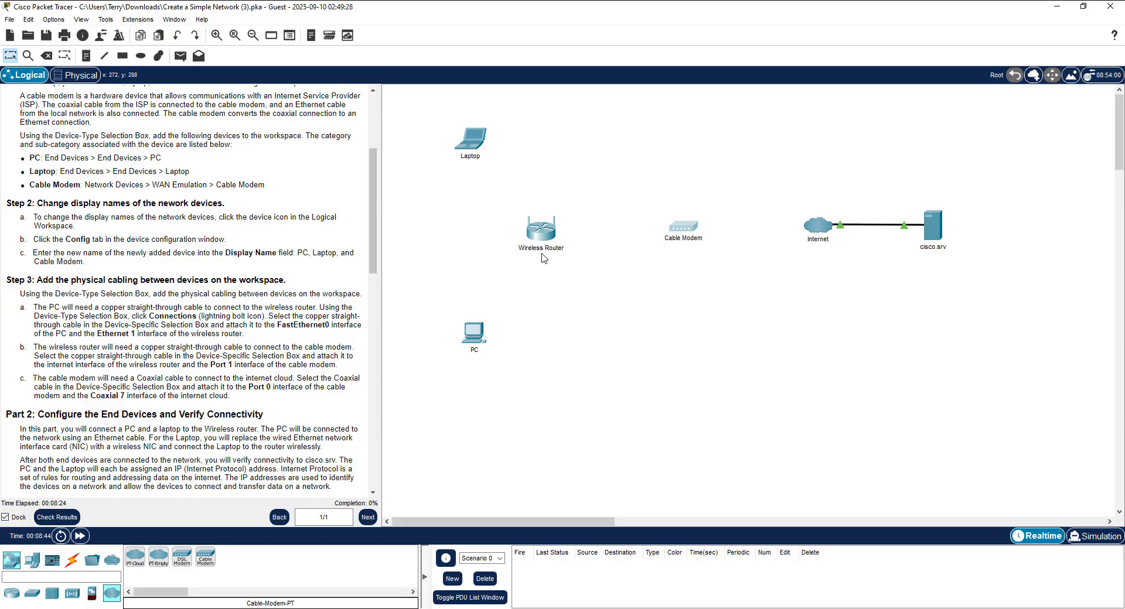
mouse_move(544, 261)
left_click(73, 563)
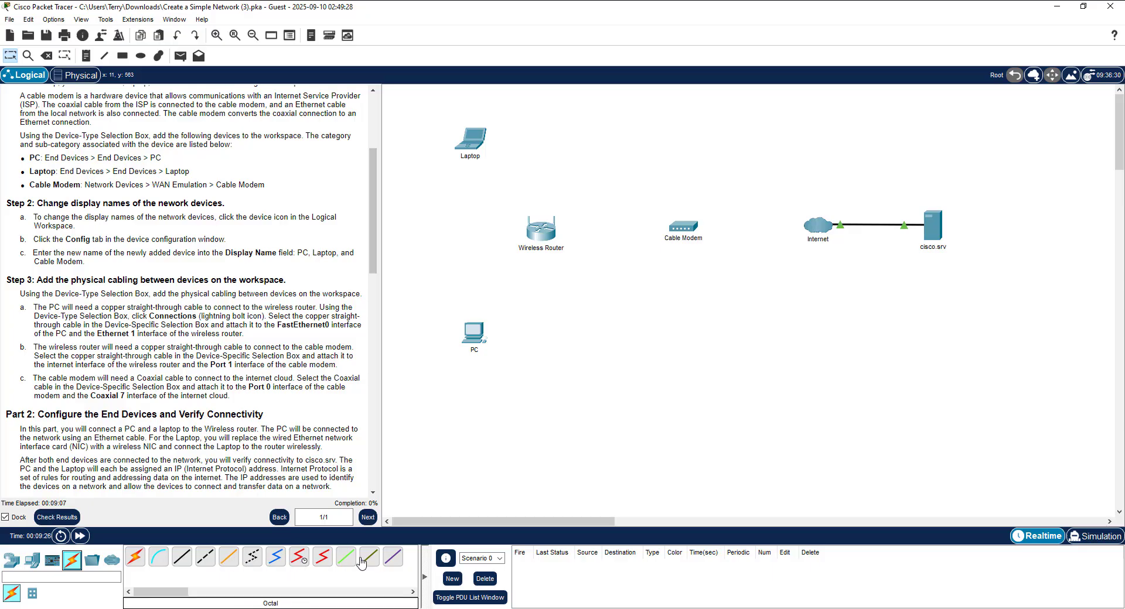
left_click(183, 559)
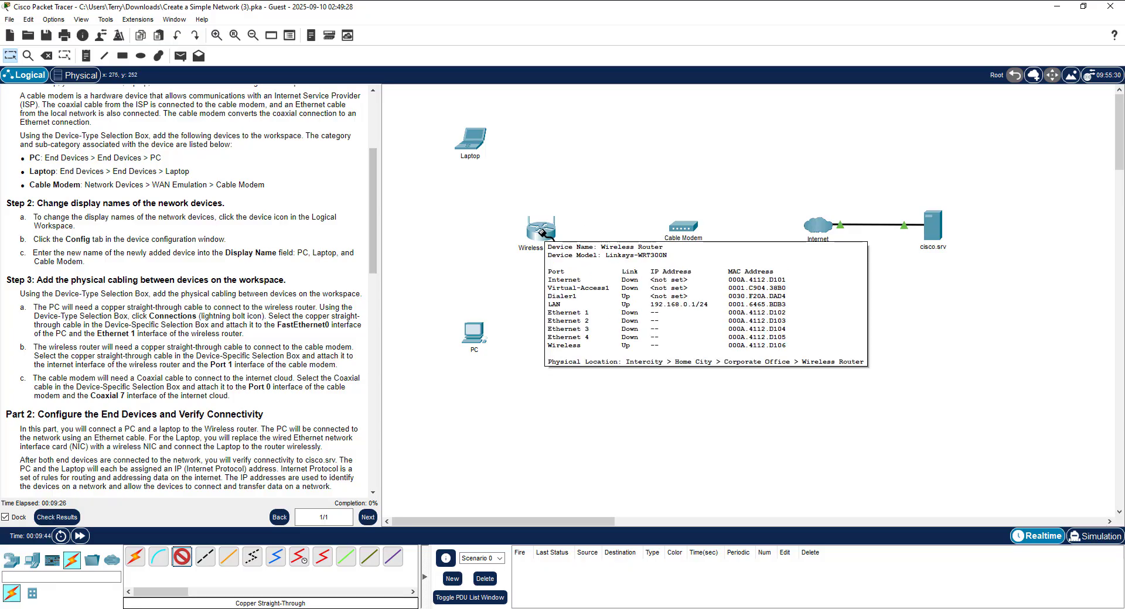
left_click(478, 335)
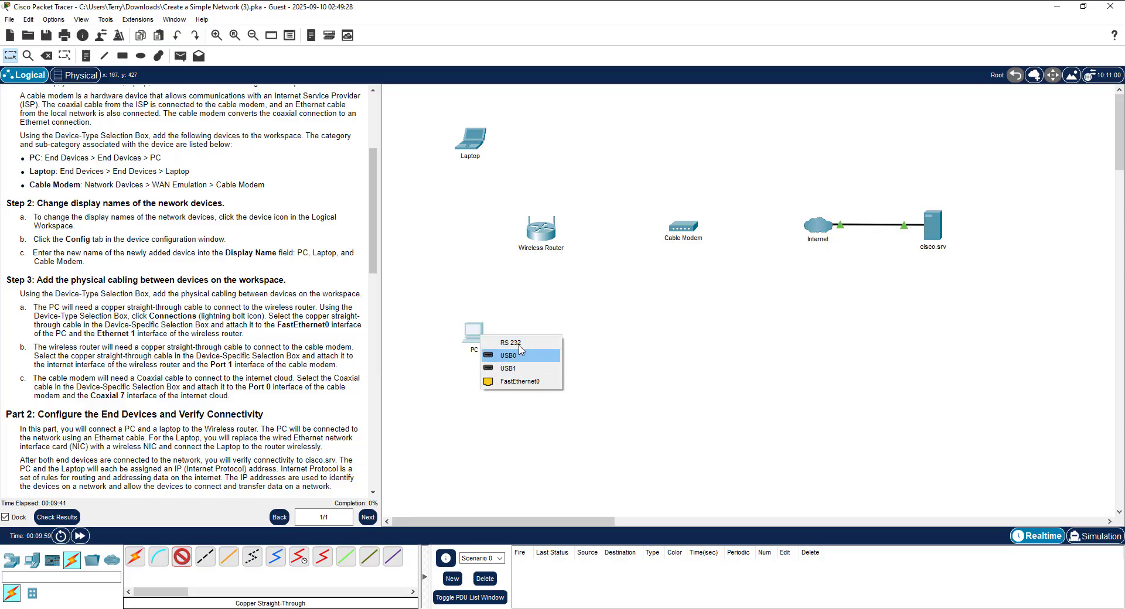
left_click(523, 382)
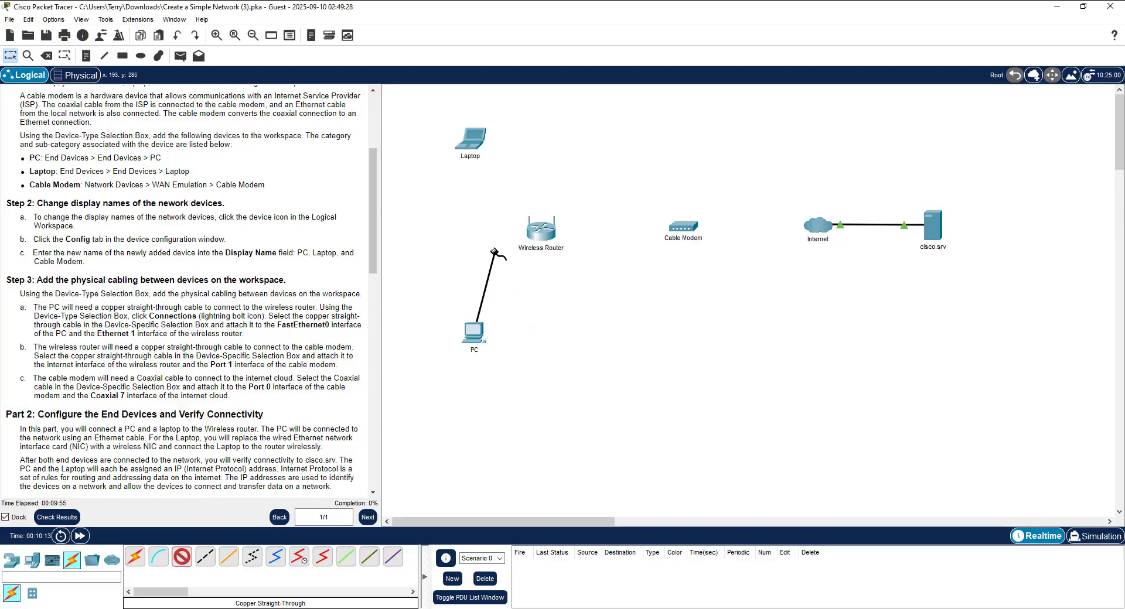
left_click(540, 232)
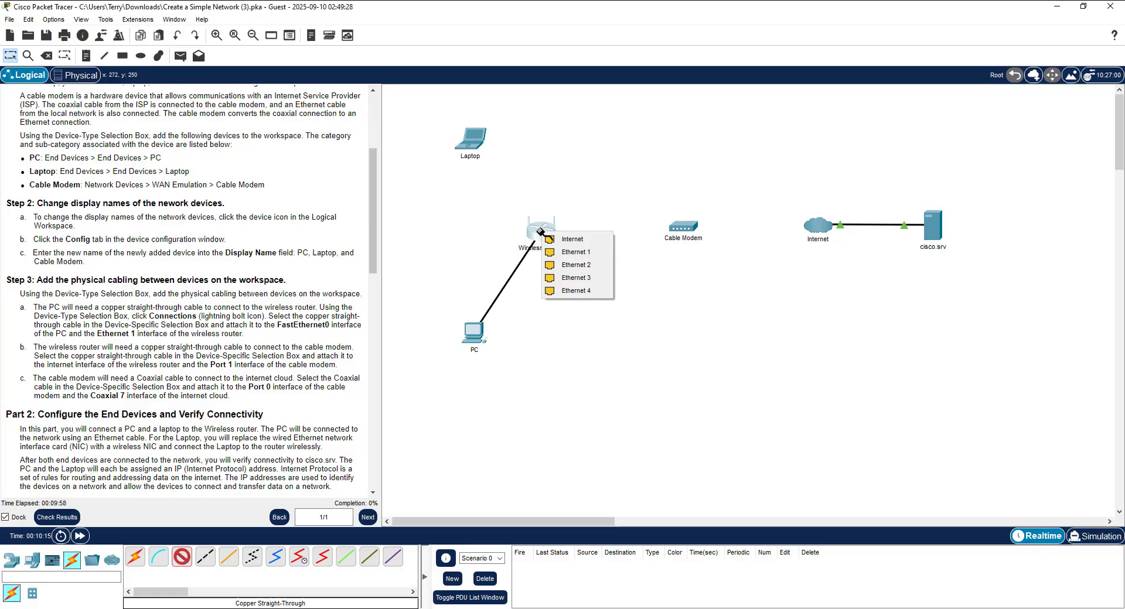
left_click(576, 256)
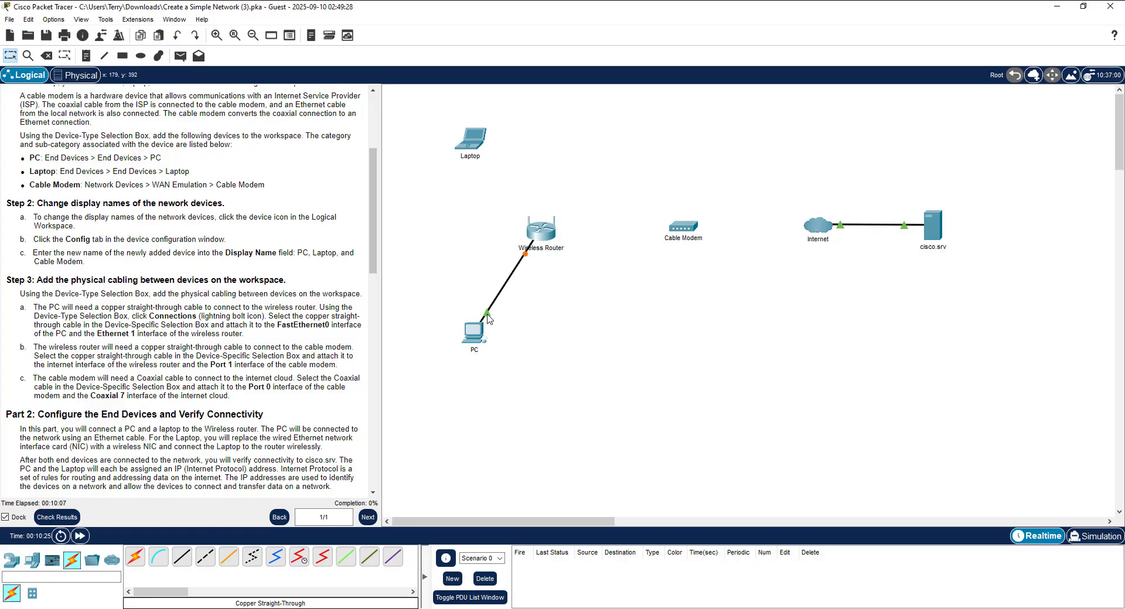
Connect the wireless router's Internet interface to the cable modem's Port 1 with a copper straight-through cable.
mouse_move(489, 318)
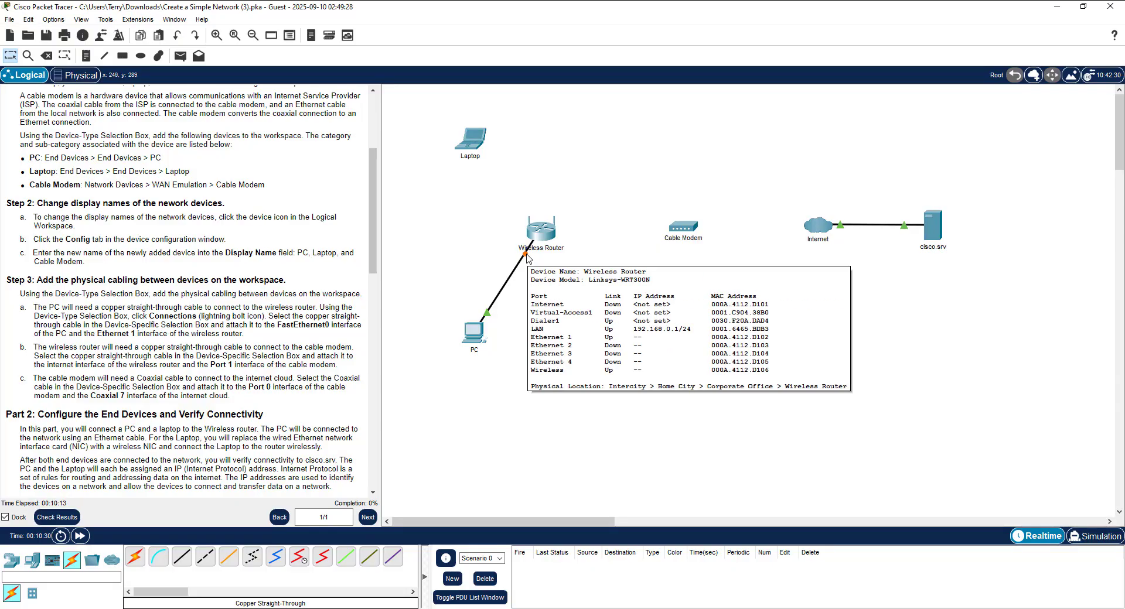
mouse_move(529, 259)
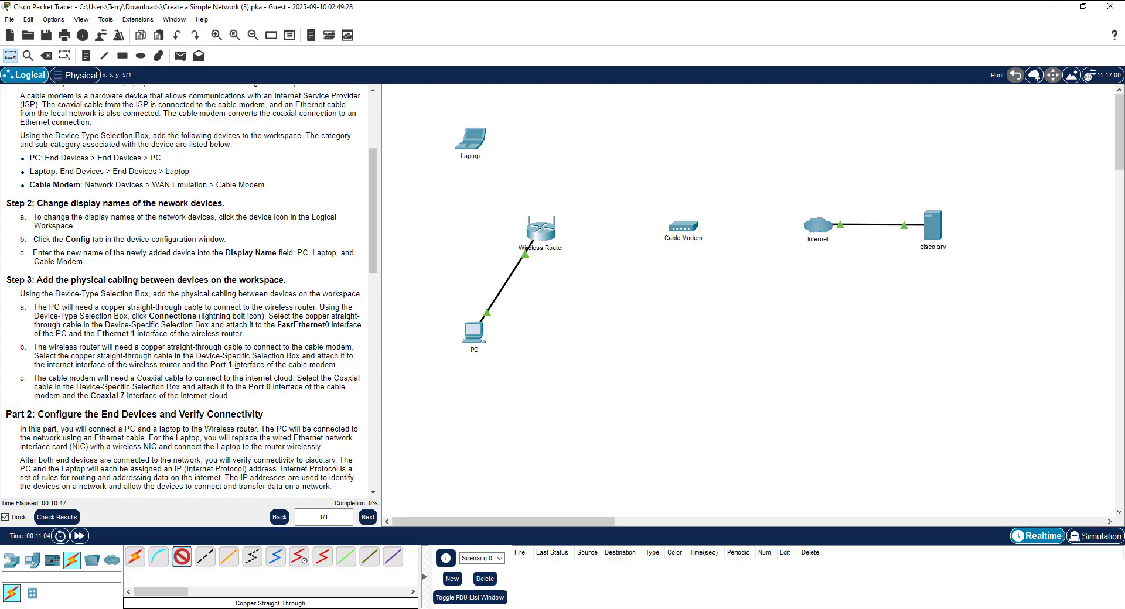
left_click(547, 233)
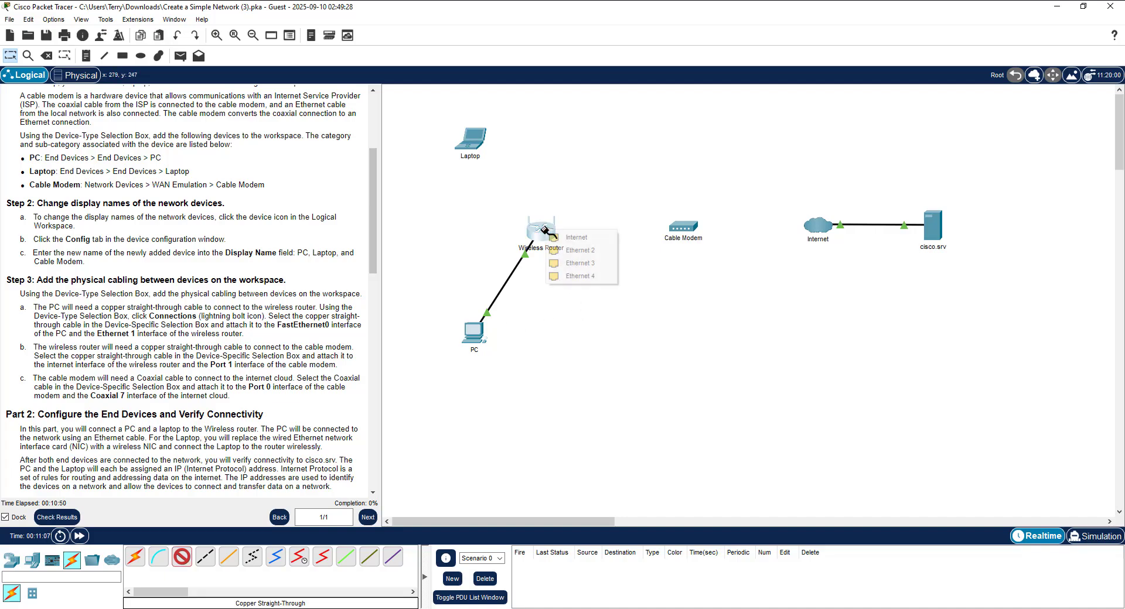
left_click(580, 237)
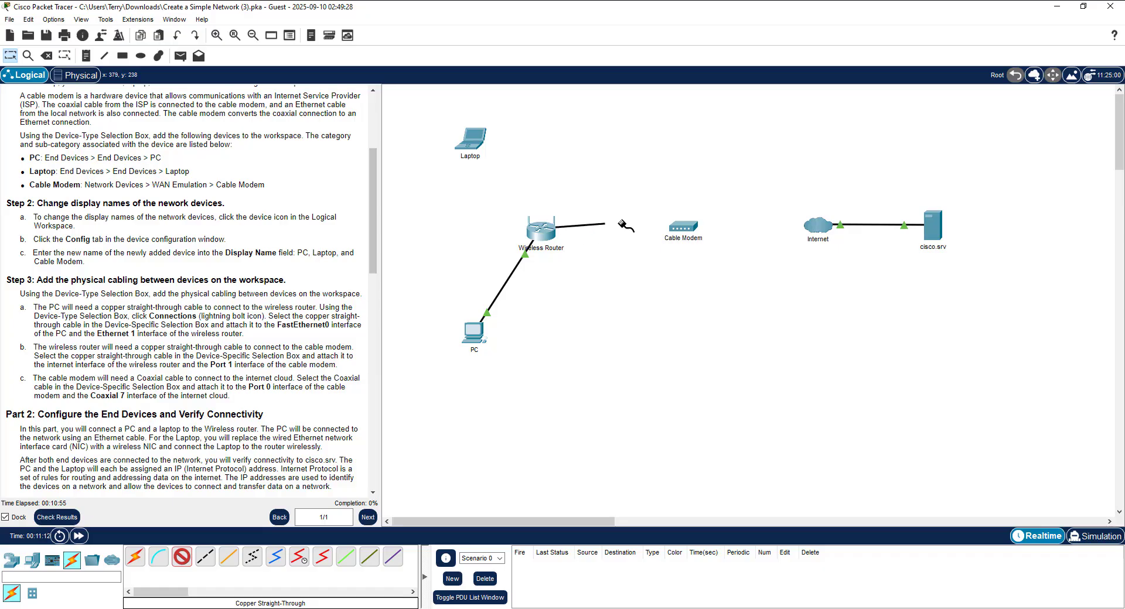
left_click(686, 228)
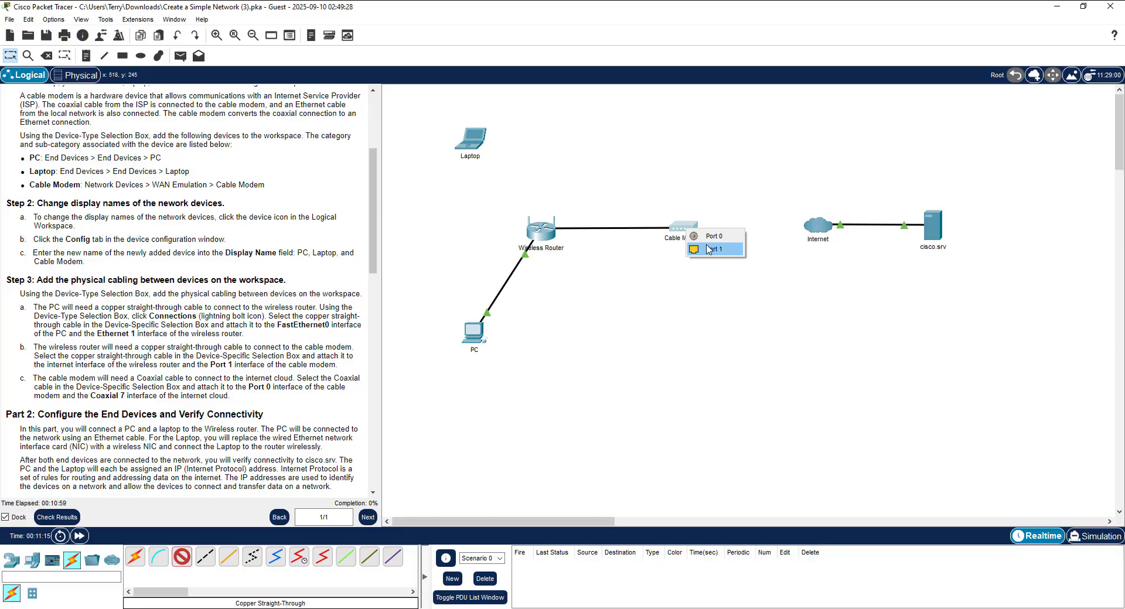
left_click(711, 250)
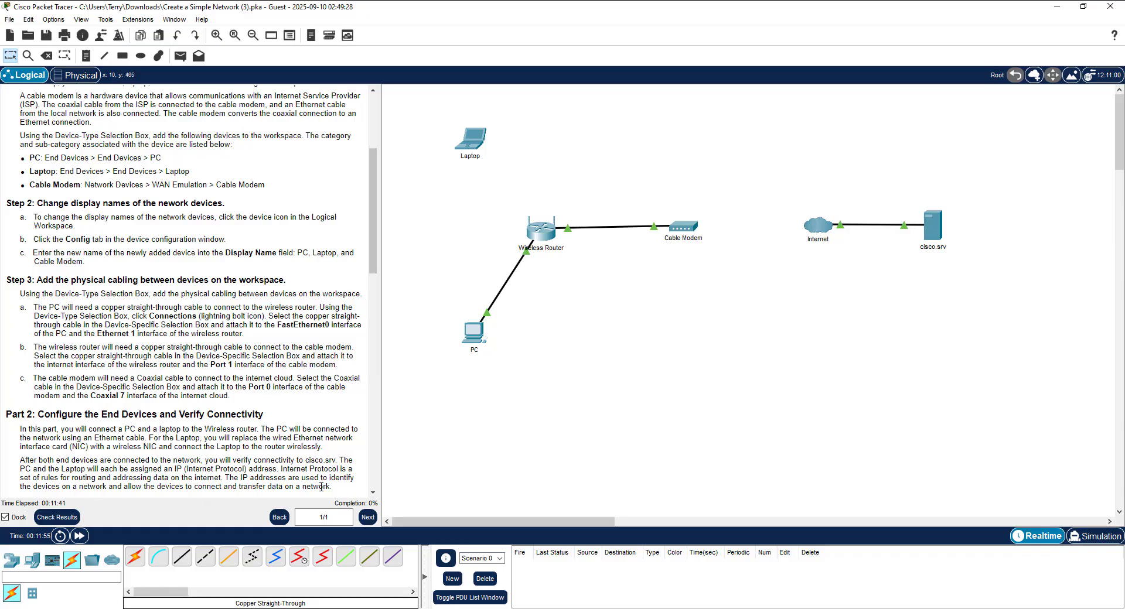
Connect the cable modem's Port 0 to the Internet cloud's Coaxial7 interface with a coaxial cable.
left_click(276, 561)
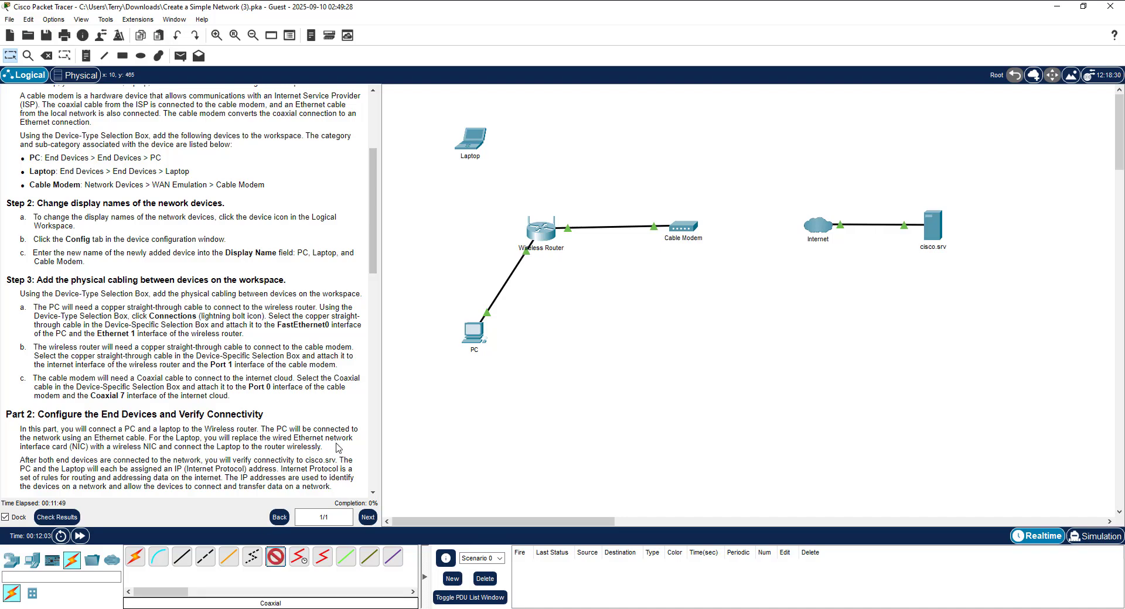
left_click(691, 232)
left_click(689, 227)
left_click(814, 225)
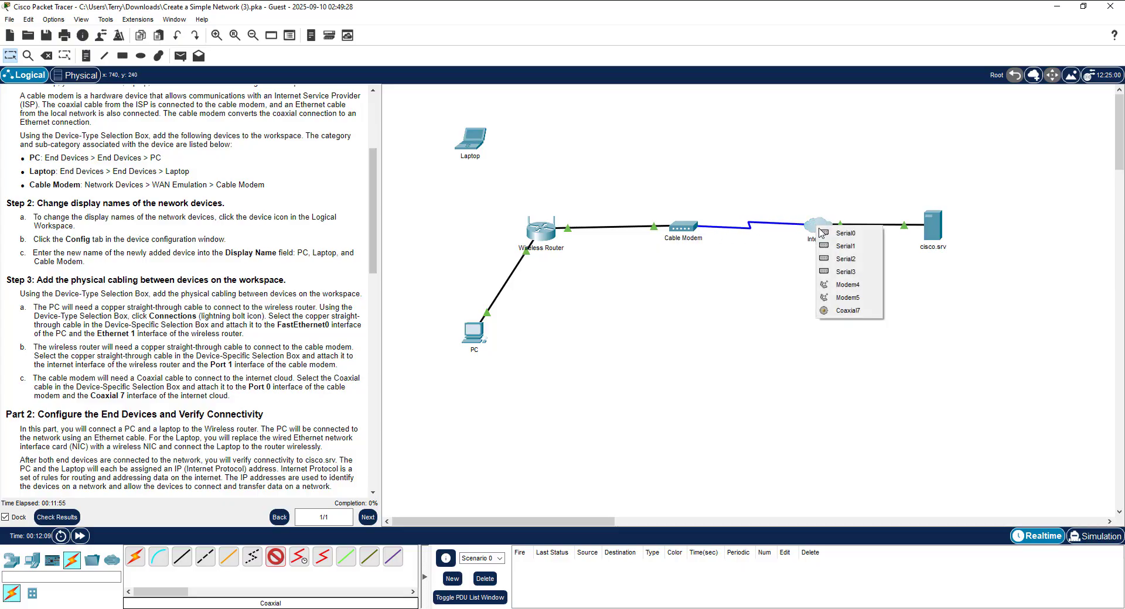
left_click(851, 313)
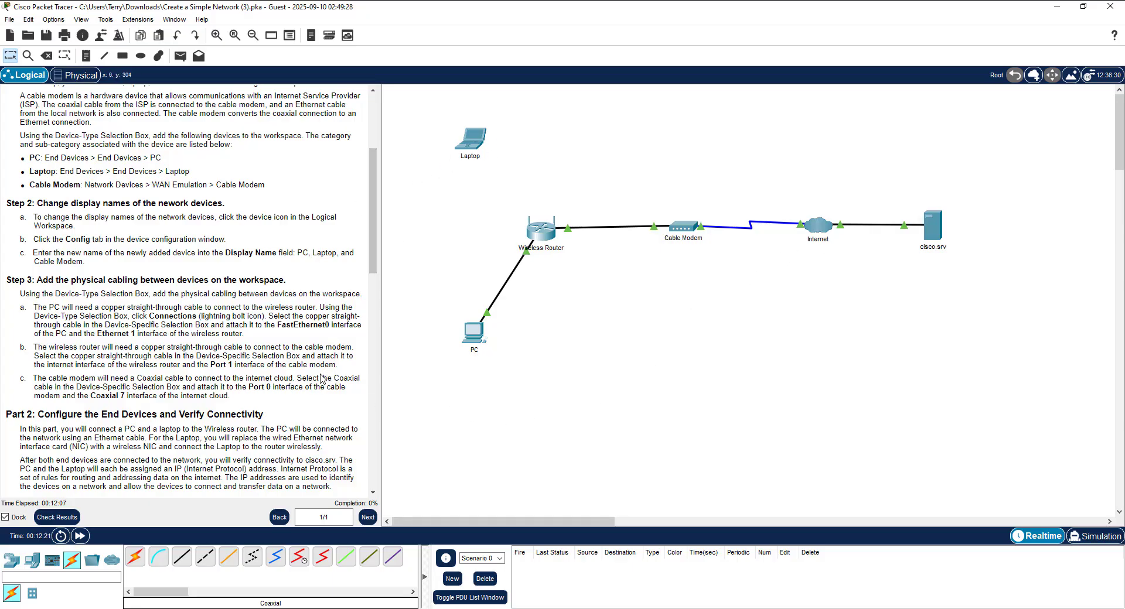
Switch the PC's IPv4 configuration on FastEthernet0 to DHCP and move its device window out of the workspace.
scroll(267, 410, "down", 1)
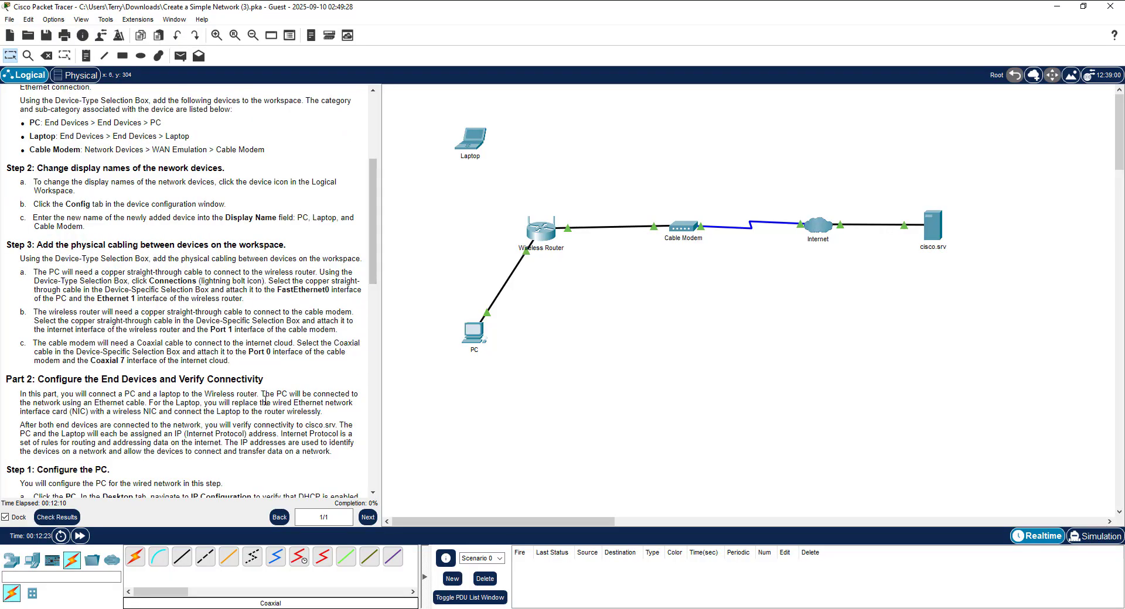
scroll(265, 401, "down", 2)
scroll(265, 402, "down", 2)
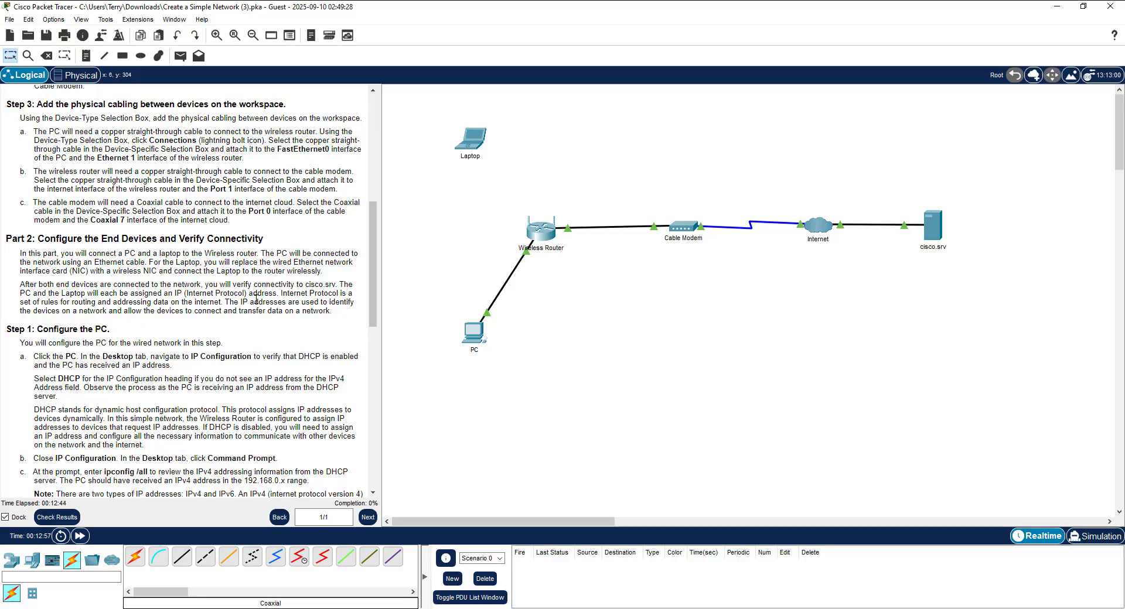
scroll(232, 288, "down", 3)
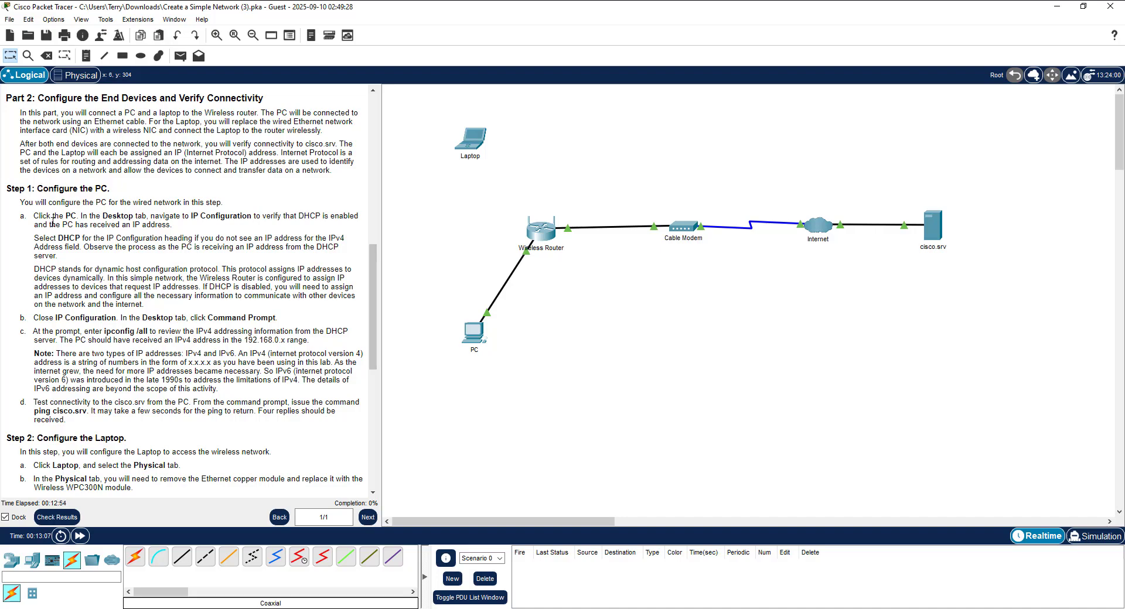
left_click(477, 336)
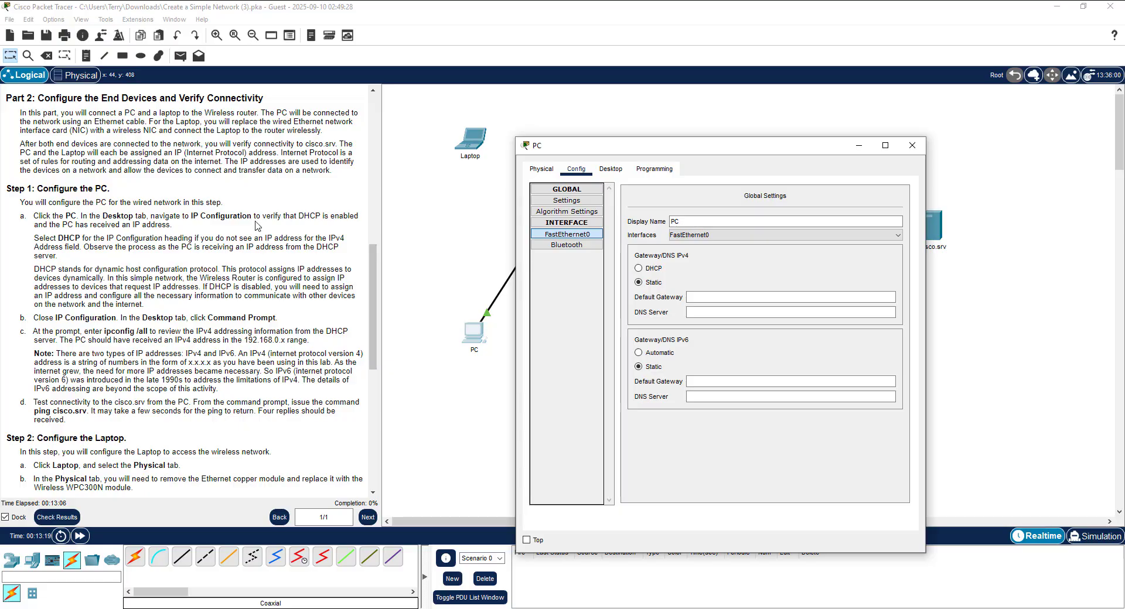
left_click(612, 171)
left_click(561, 208)
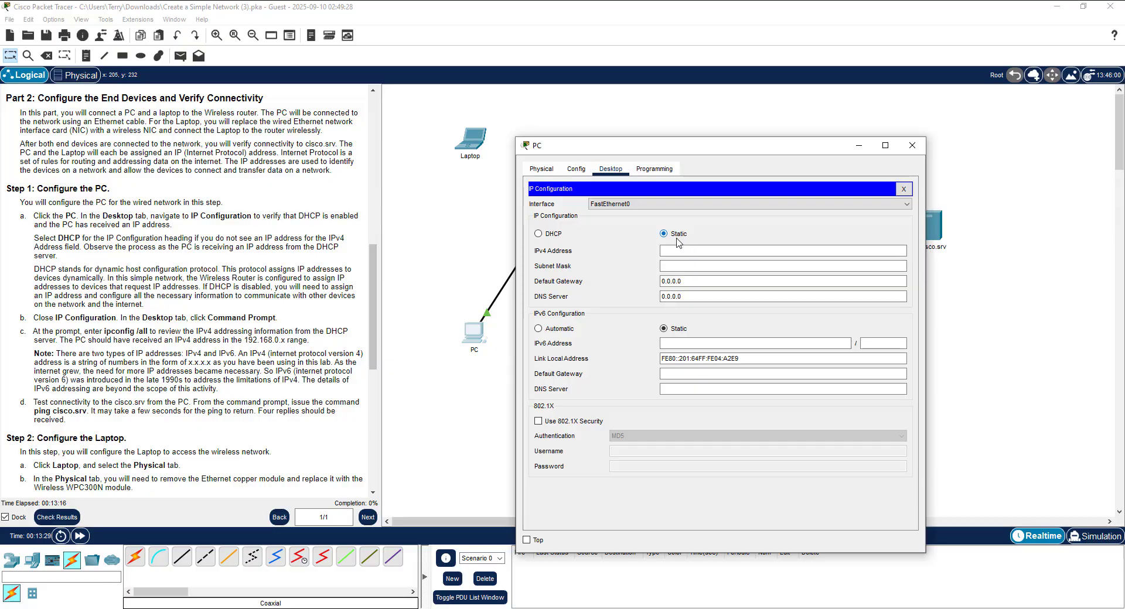
left_click(538, 234)
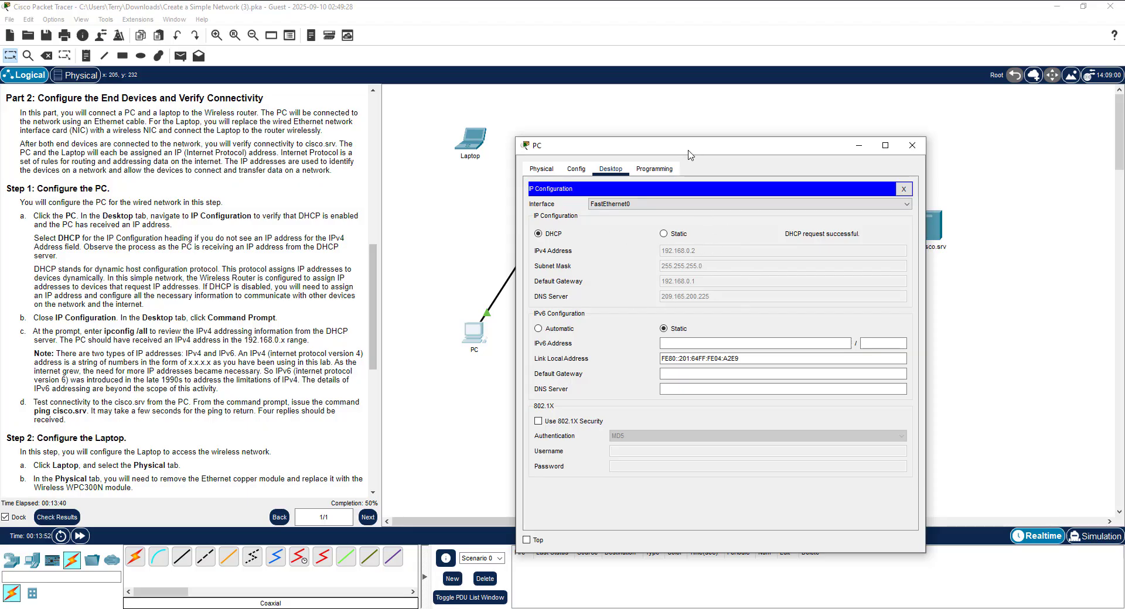
left_click_drag(688, 156, 1124, 153)
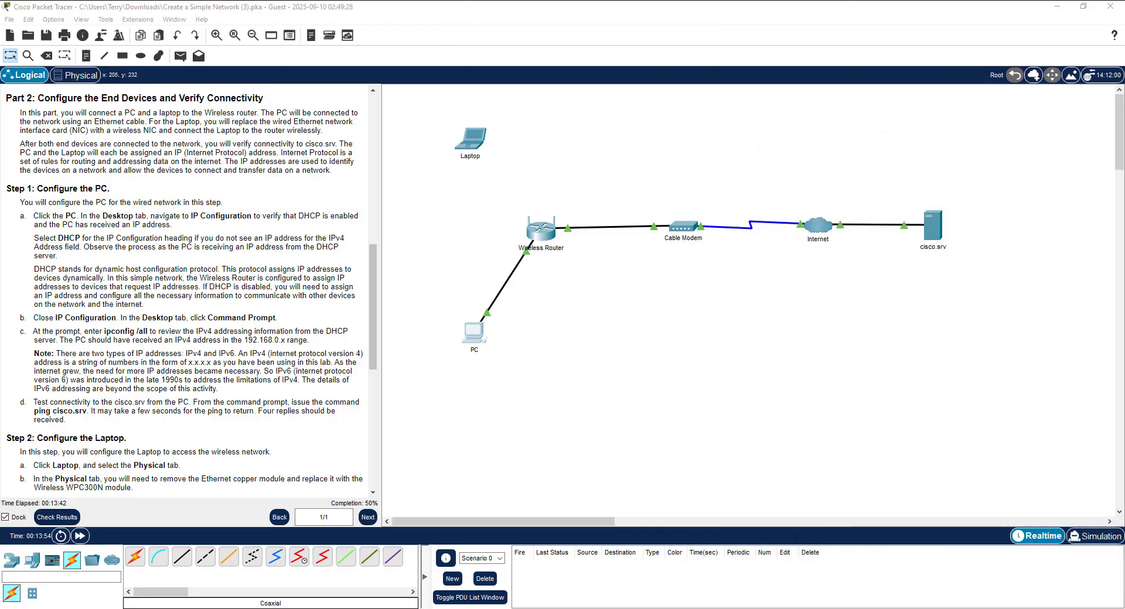
Examine the wireless router's basic network setup, DHCP server settings and DHCP reservation table, and put its window away.
left_click(540, 236)
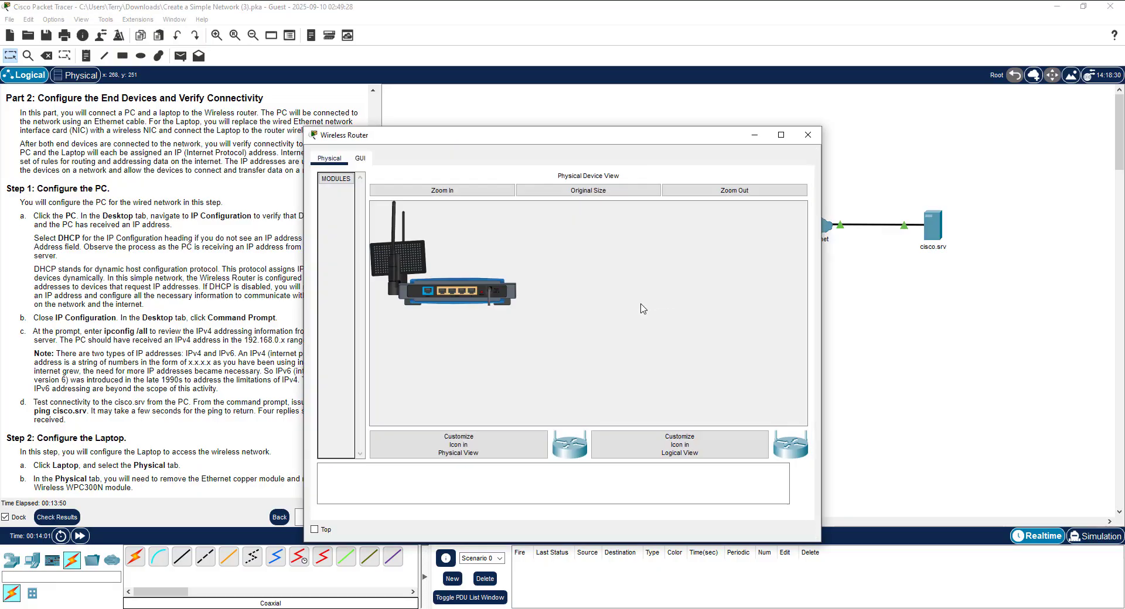
left_click(363, 162)
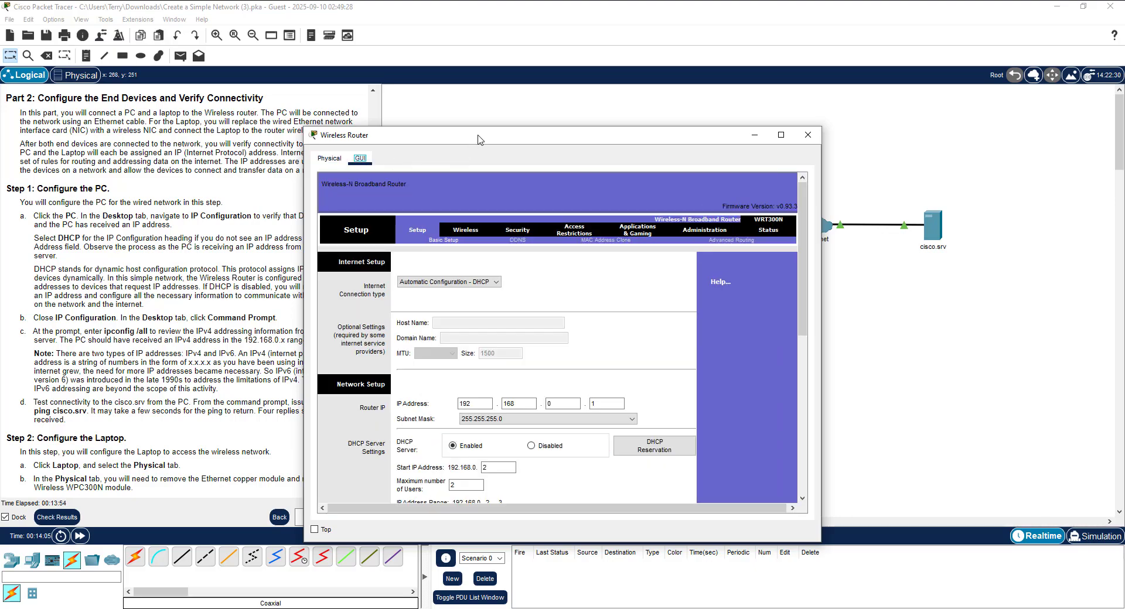
left_click_drag(490, 140, 516, 65)
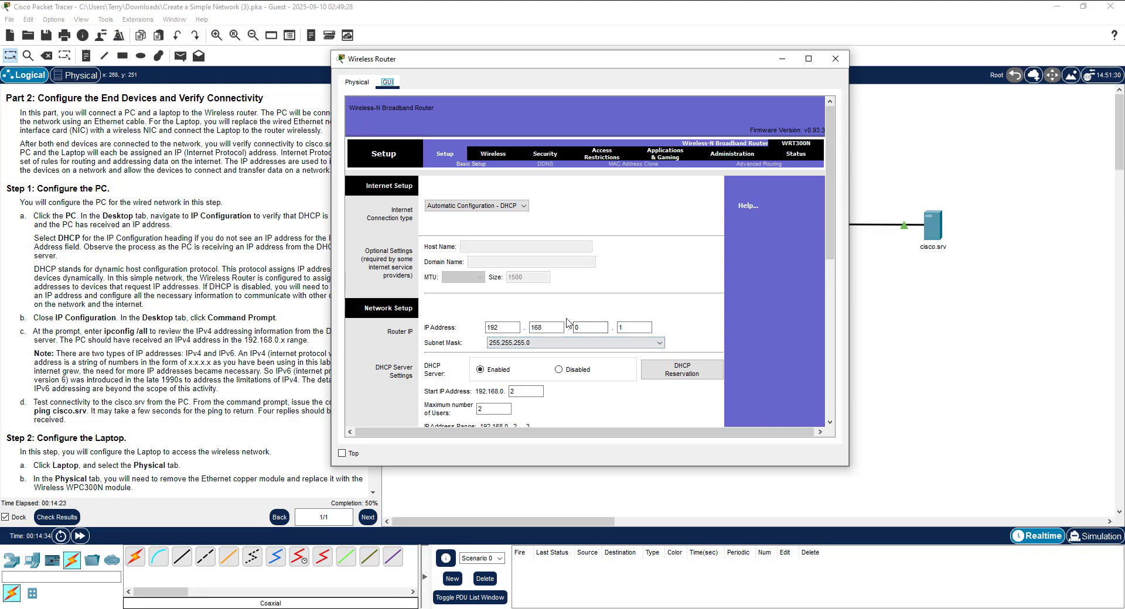
scroll(590, 246, "down", 1)
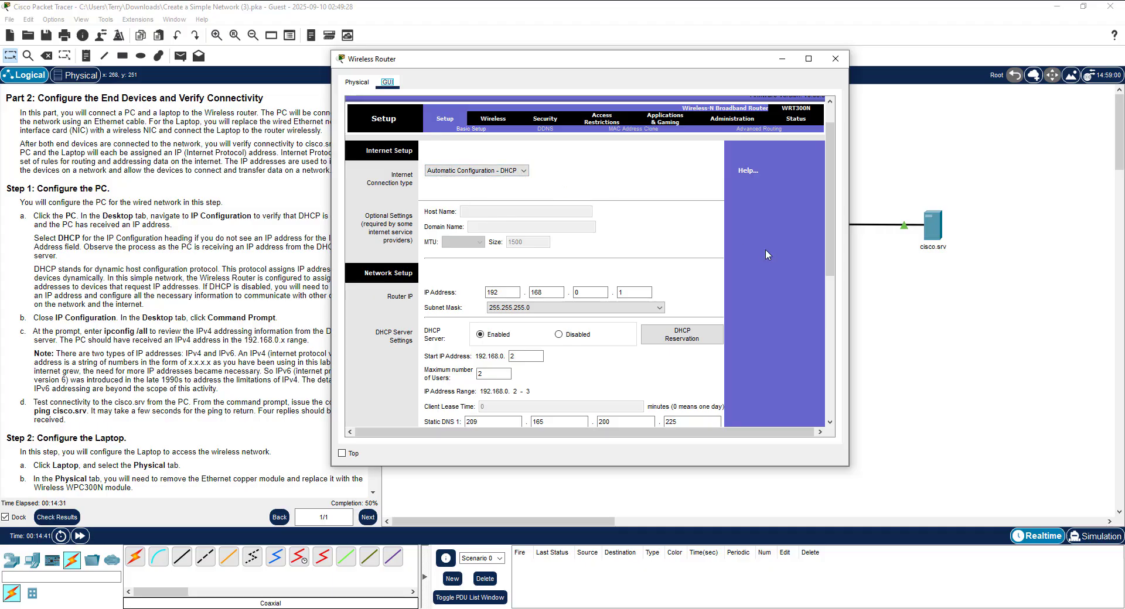
scroll(765, 248, "down", 1)
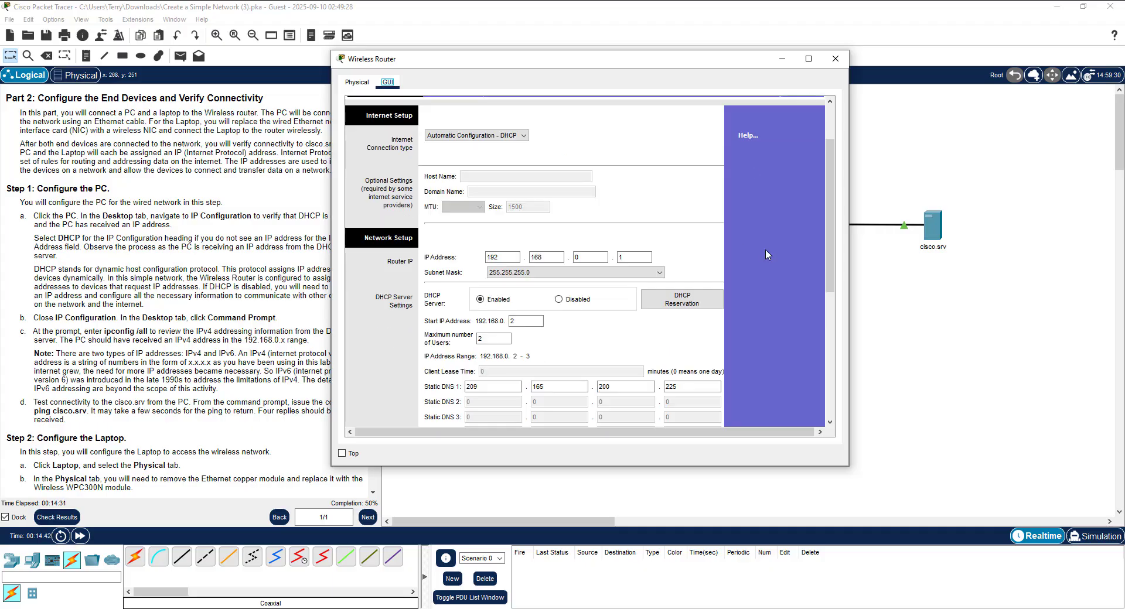
left_click(488, 257)
left_click(667, 304)
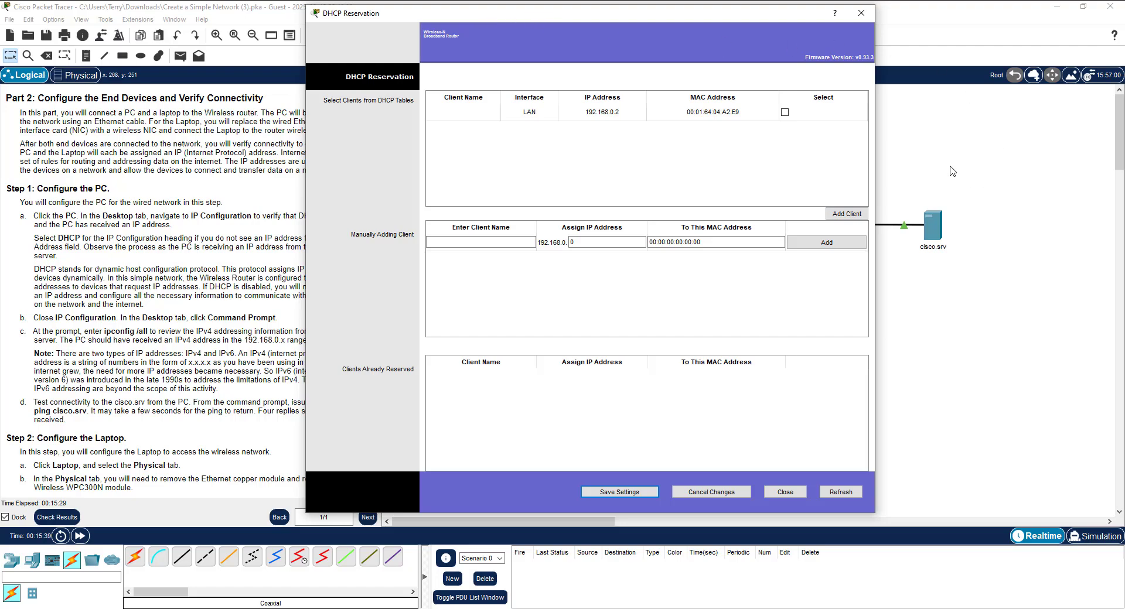
left_click(859, 19)
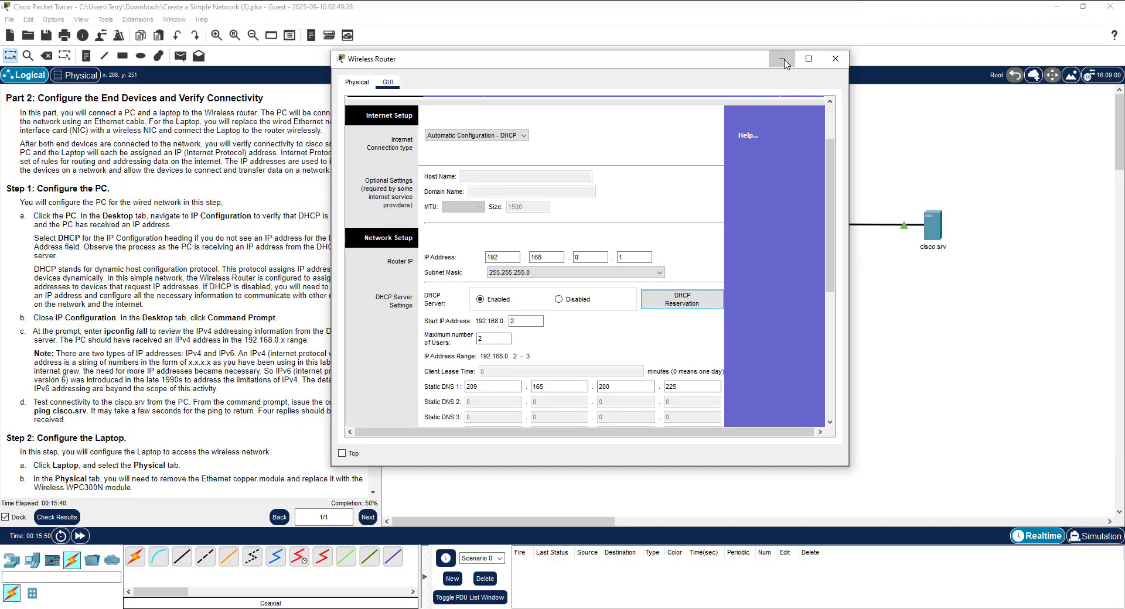
left_click(783, 59)
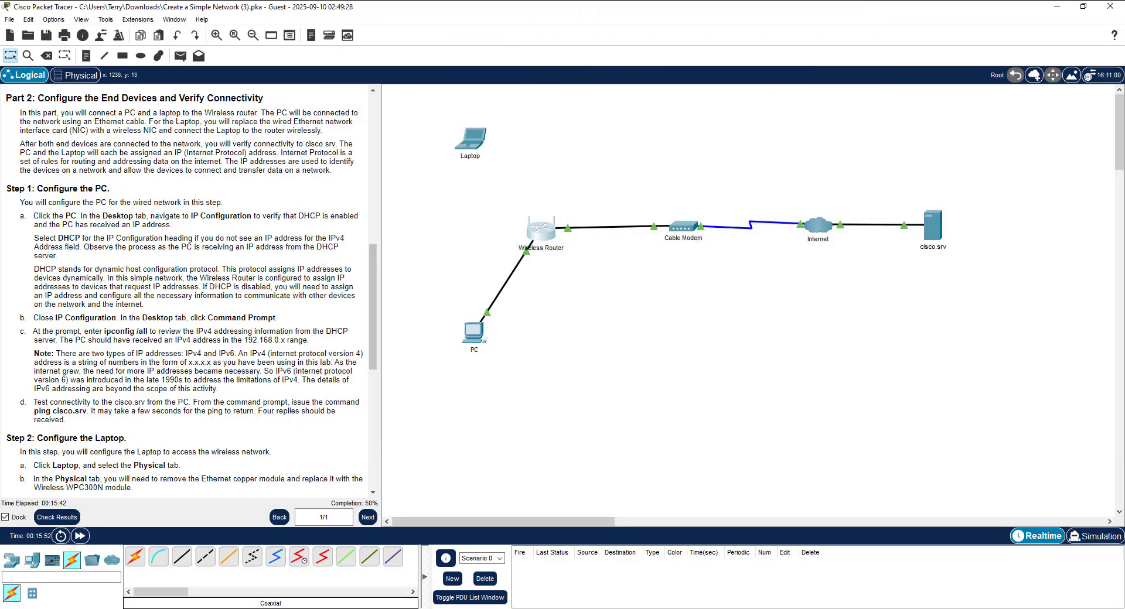
Review the PC's IP configuration and global gateway/DNS settings, and move its device window aside.
left_click(473, 333)
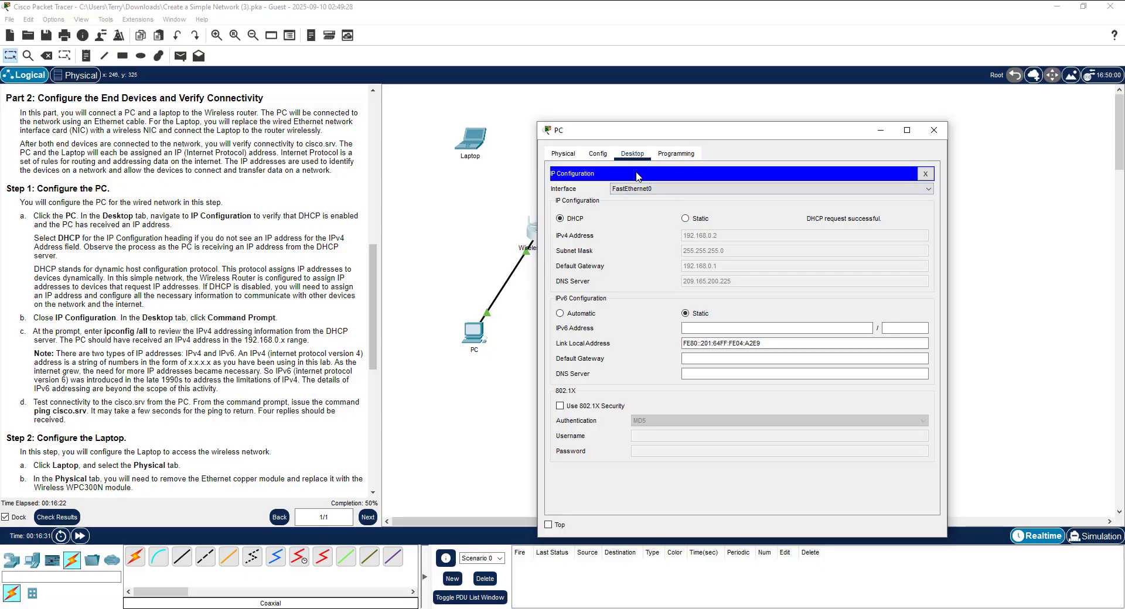
left_click(924, 175)
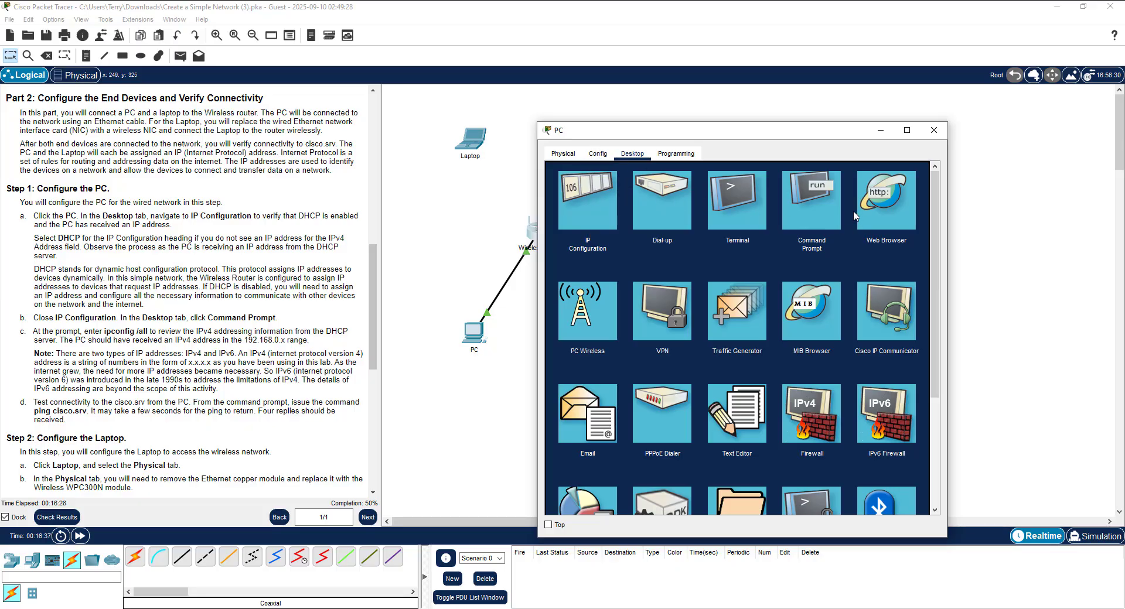
left_click(811, 195)
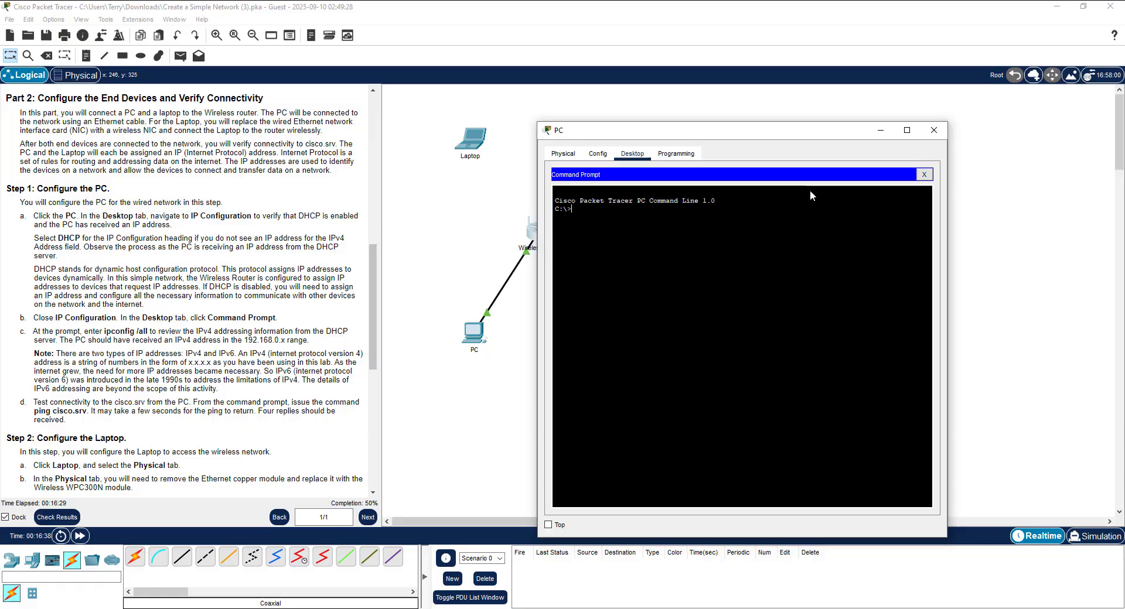
left_click(925, 175)
left_click(597, 153)
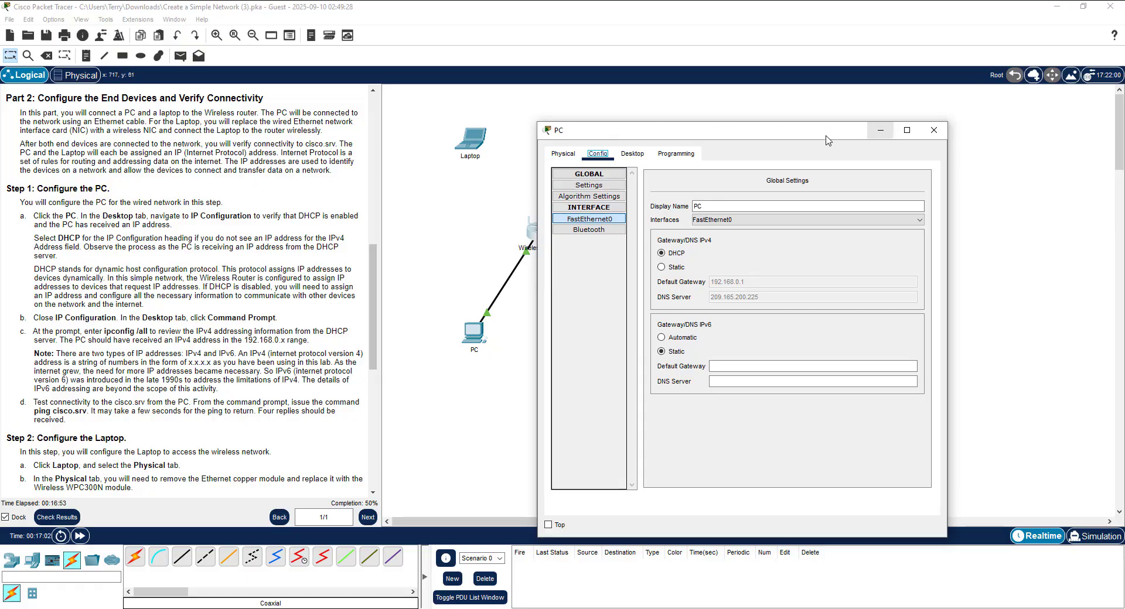
left_click_drag(746, 143, 1124, 143)
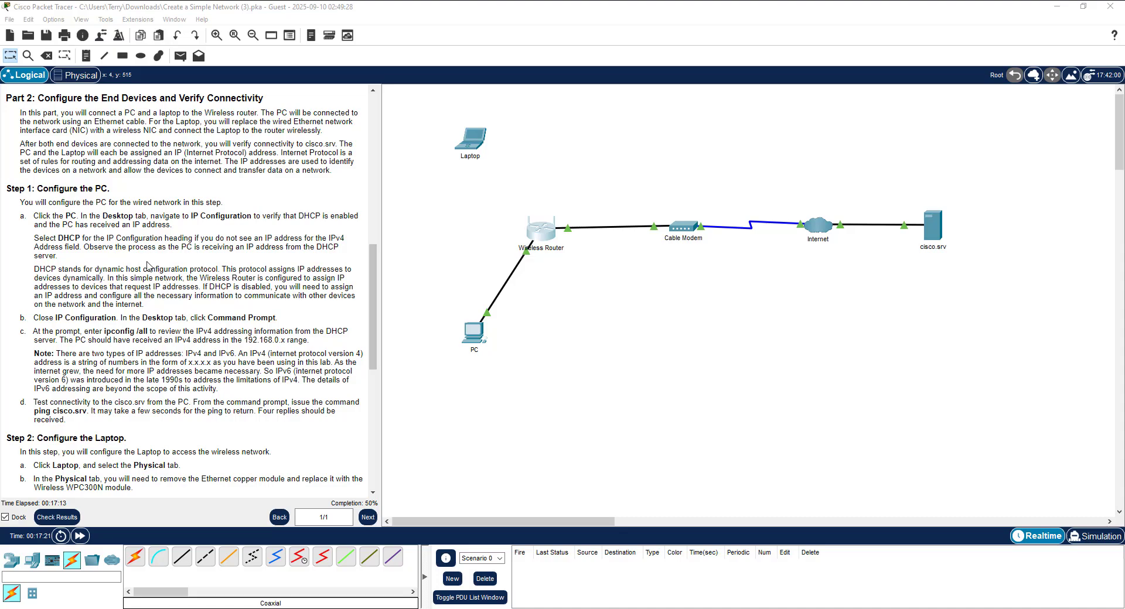
Run ipconfig /all in the PC's Command Prompt and page through to the end of its output.
scroll(147, 266, "down", 1)
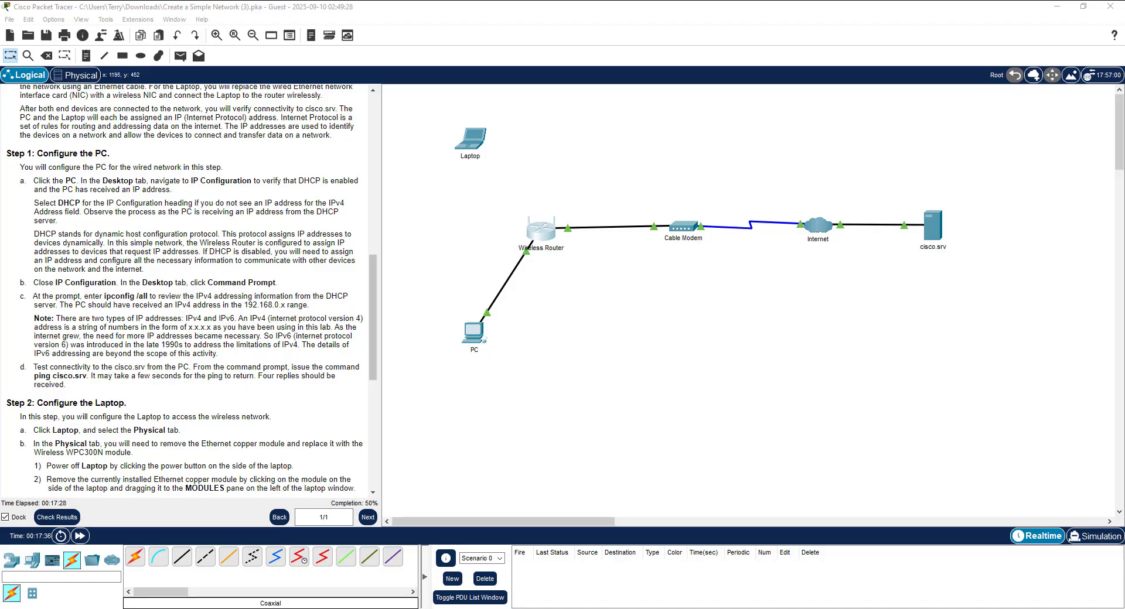
left_click_drag(1124, 125, 643, 125)
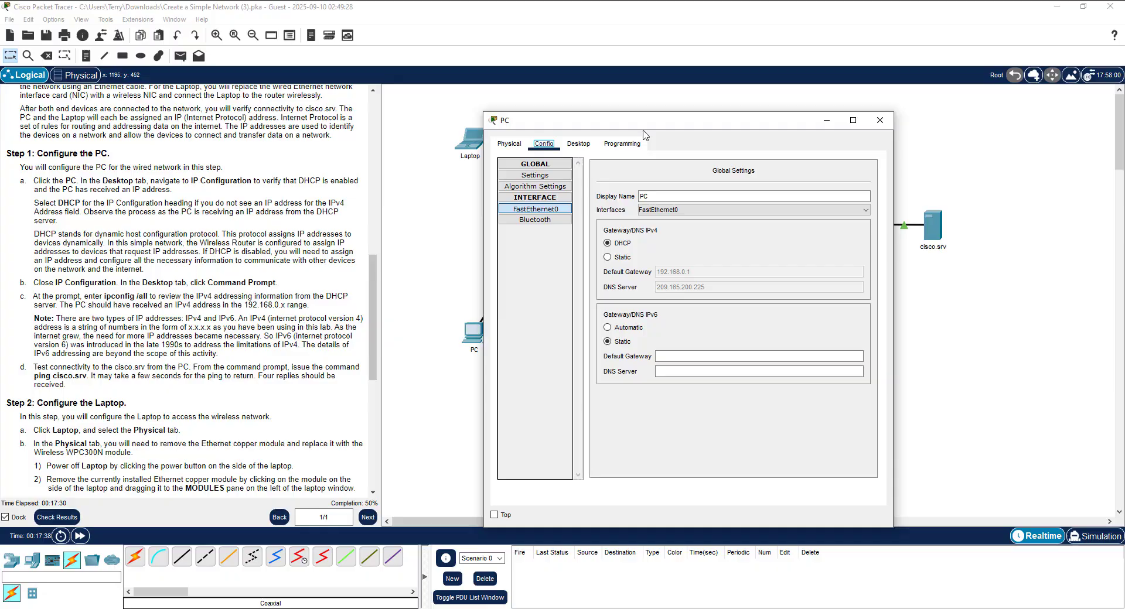
left_click(579, 144)
left_click(758, 191)
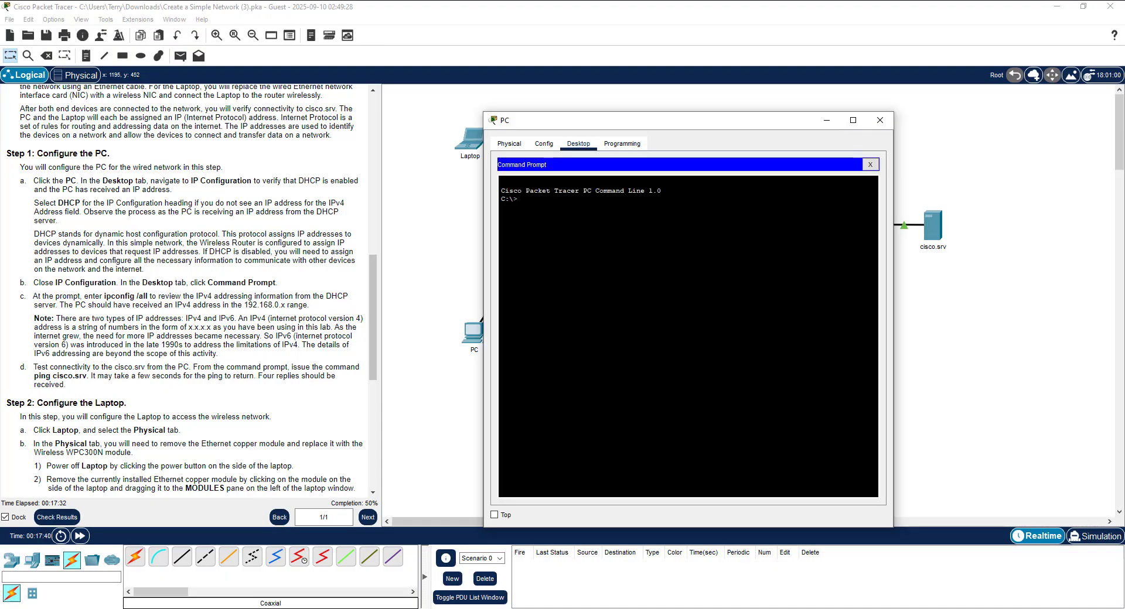
type("ipconfi")
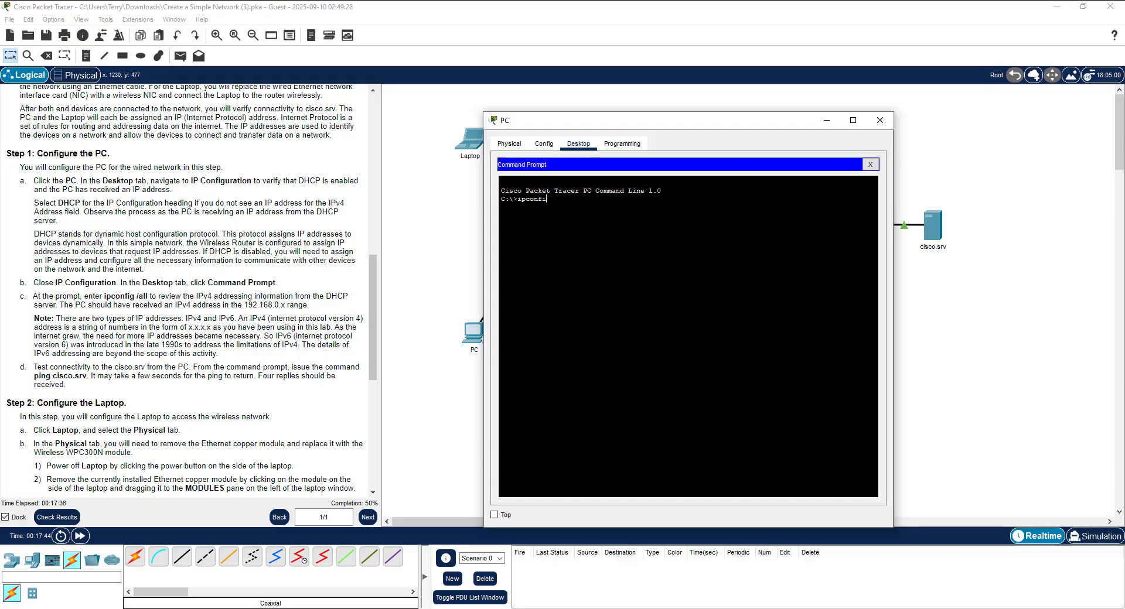
type("g /all")
key("Return")
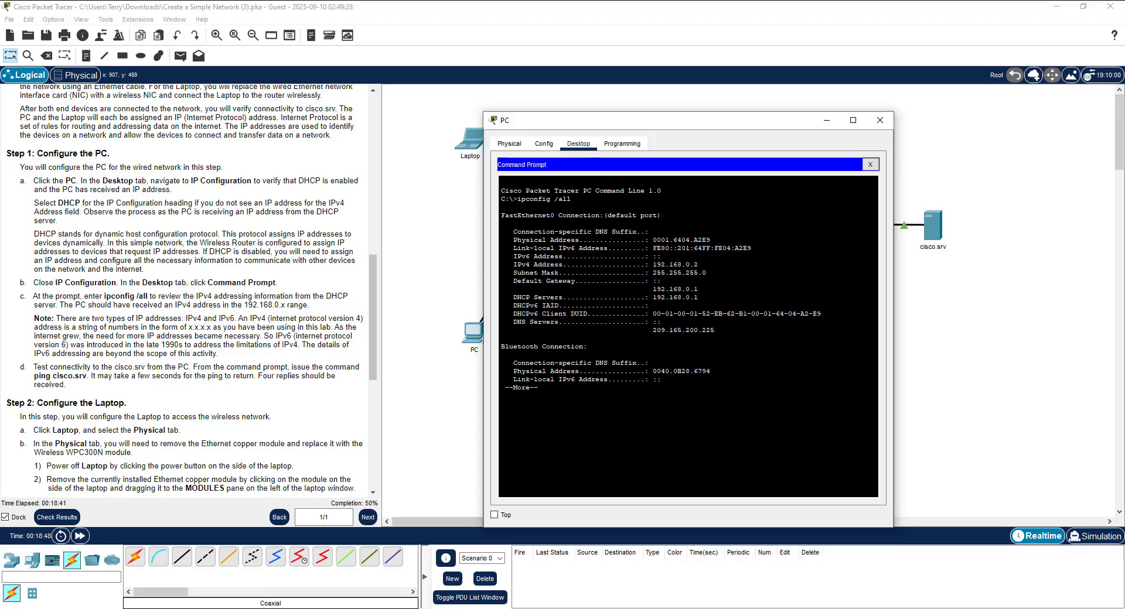
key("Return")
key("space")
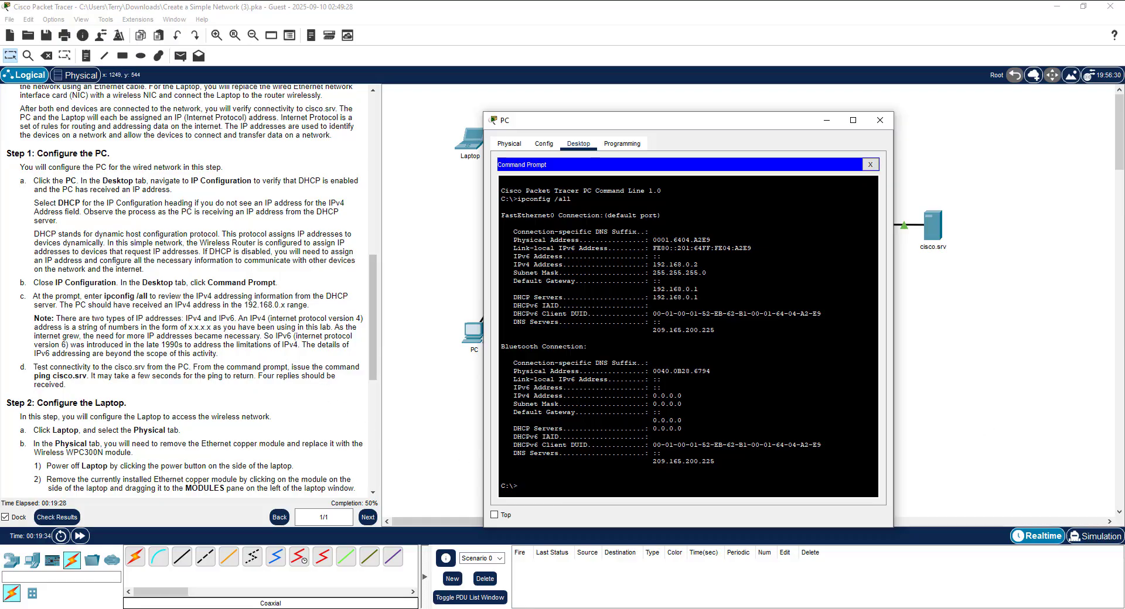
Test connectivity from the PC to the server with ping cisco.srv and reposition the PC's window.
type("ping cisco.srv")
key("Return")
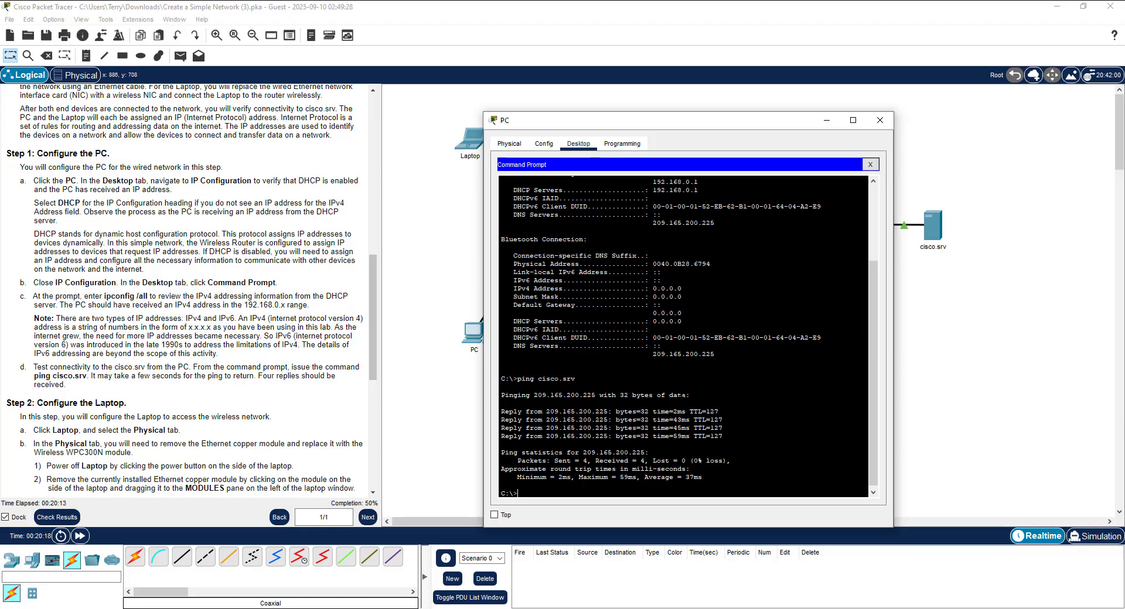
left_click_drag(856, 124, 561, 116)
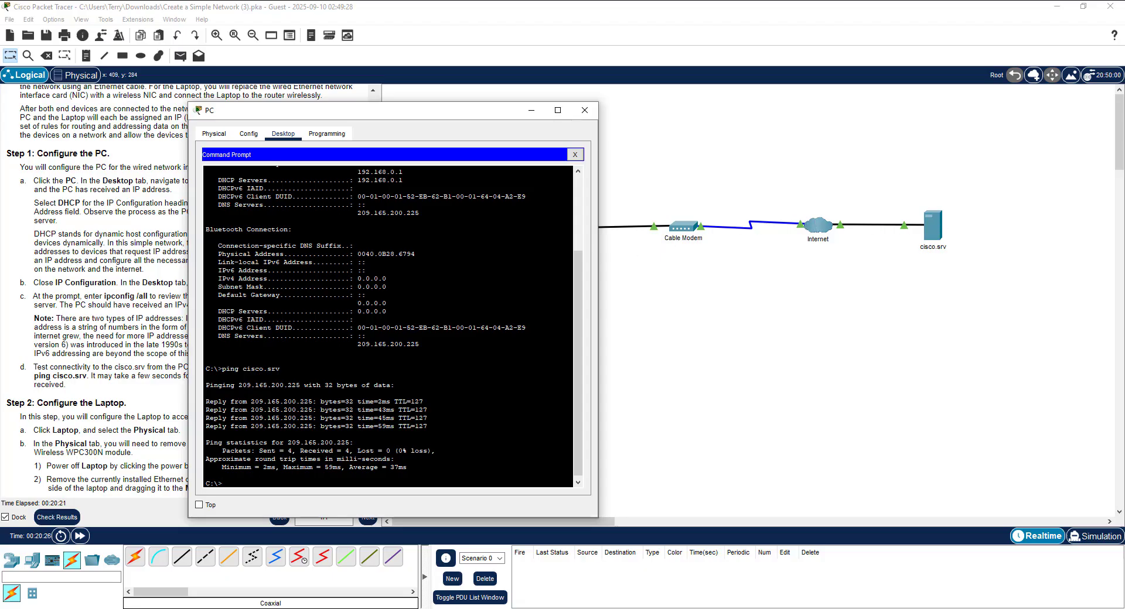
left_click_drag(390, 114, 718, 113)
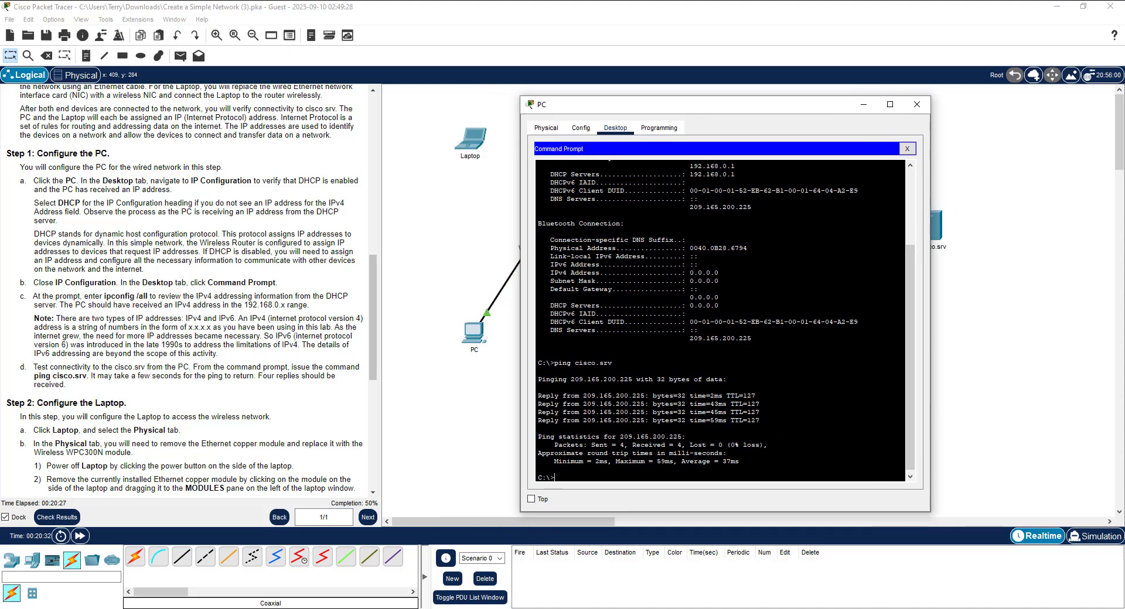
Examine the ping command, its target name and the resolved IP address in the output, and close the PC's window.
left_click_drag(575, 363, 611, 363)
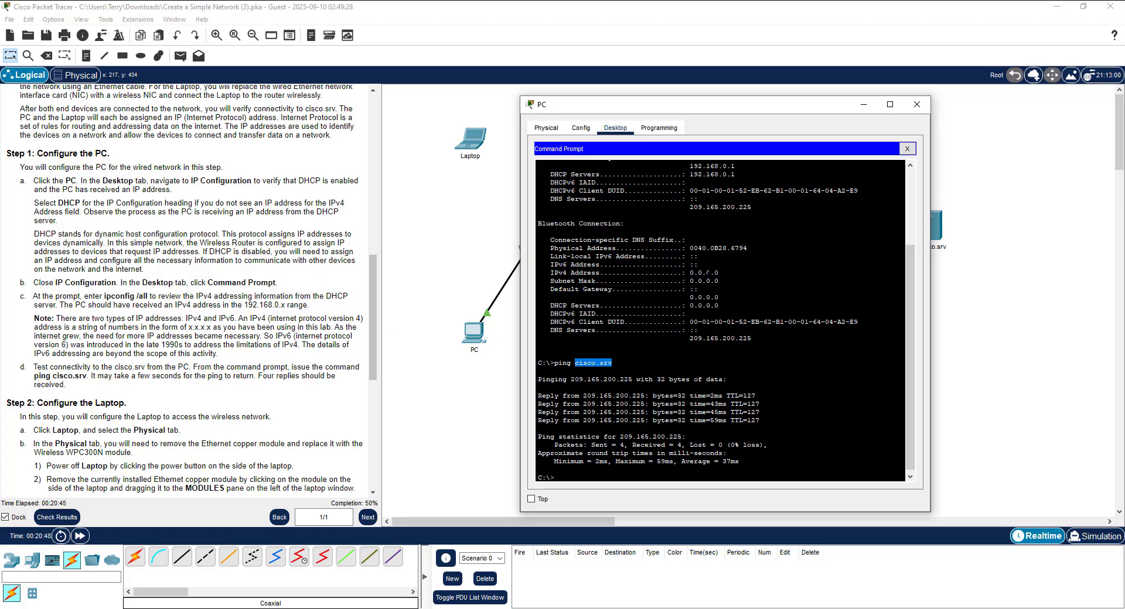
scroll(593, 363, "up", 1)
left_click_drag(570, 379, 633, 379)
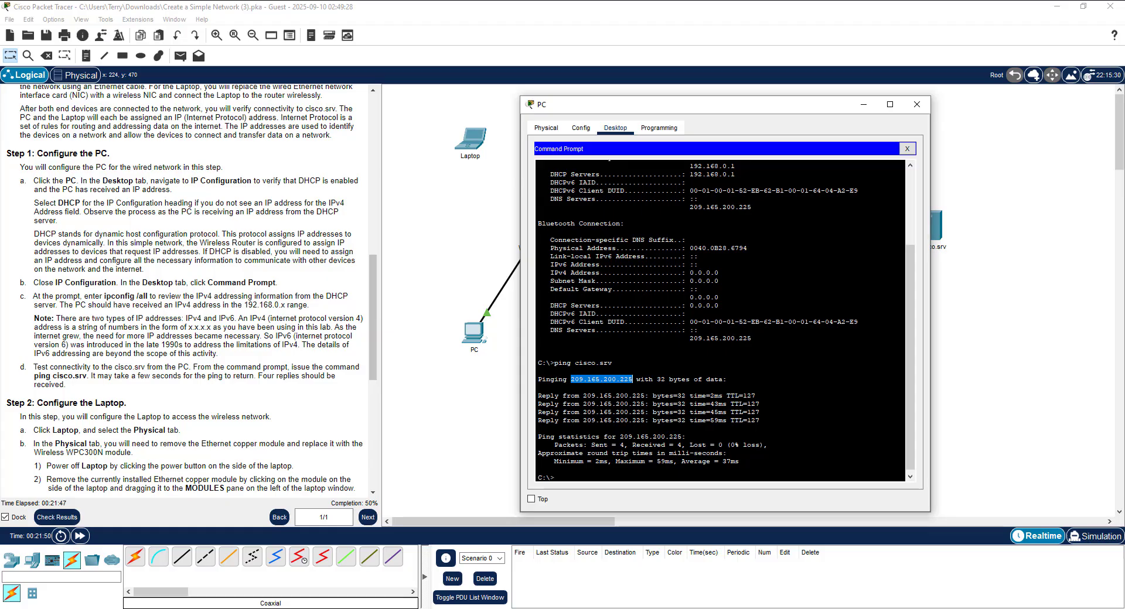
left_click_drag(572, 363, 554, 363)
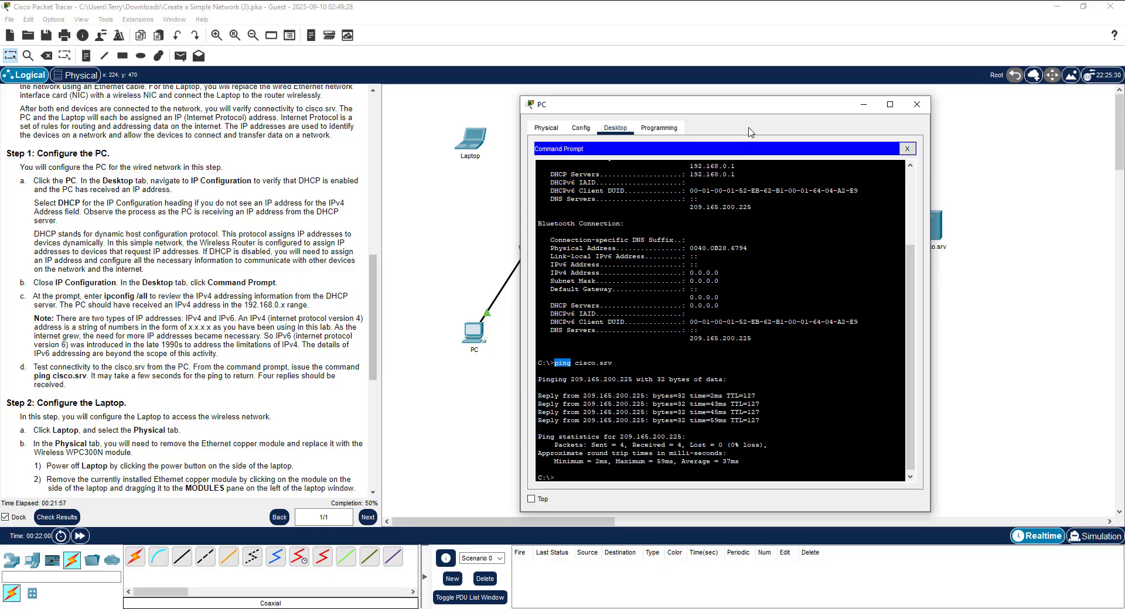
left_click(917, 105)
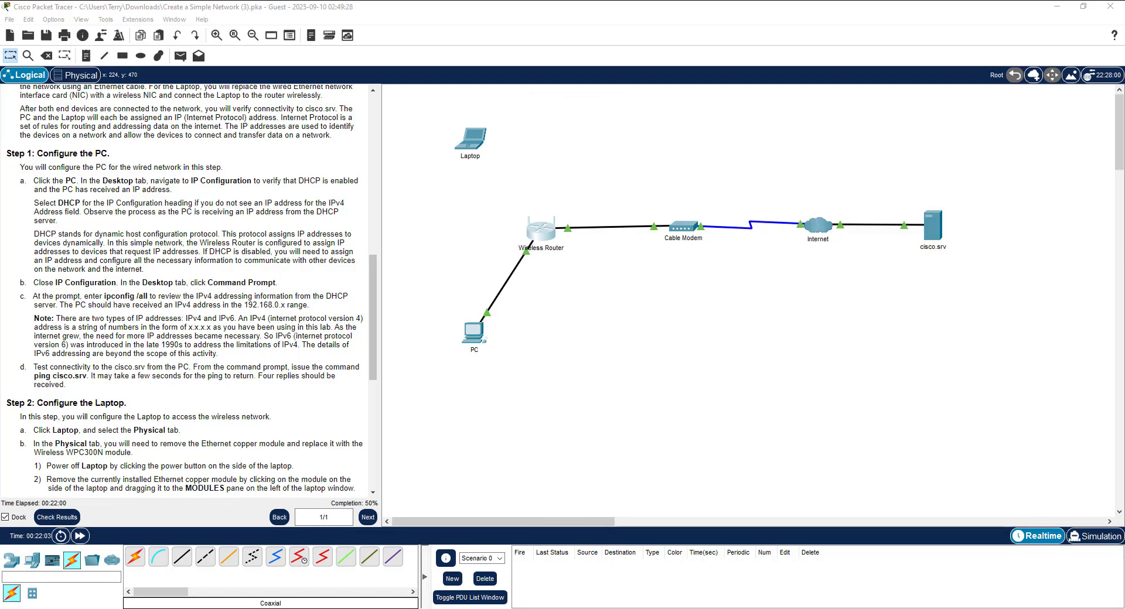
key("alt+Tab")
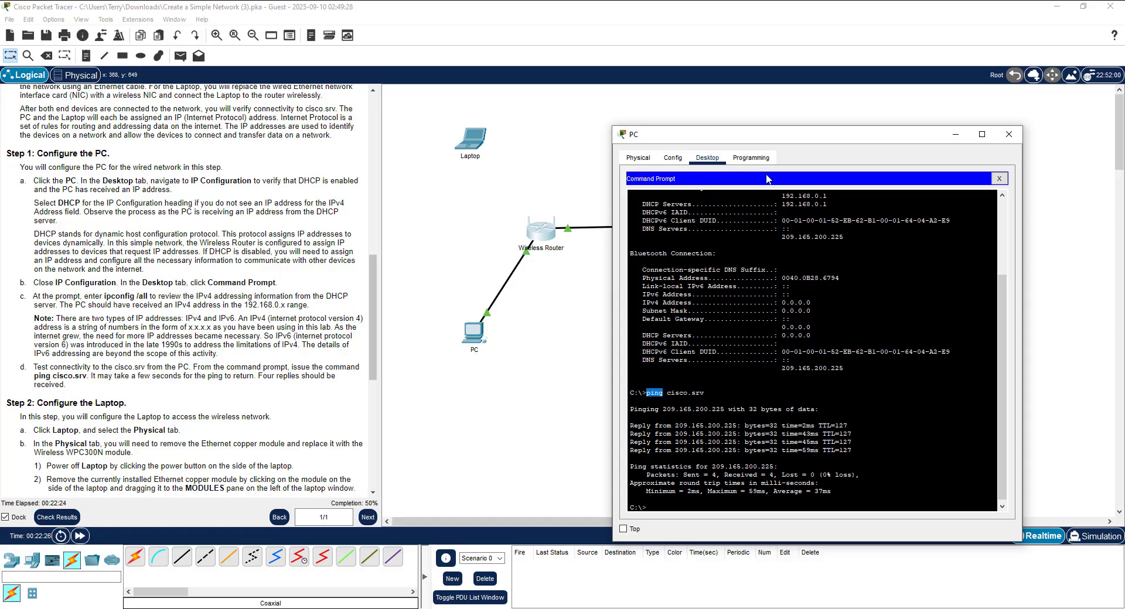
left_click(1009, 134)
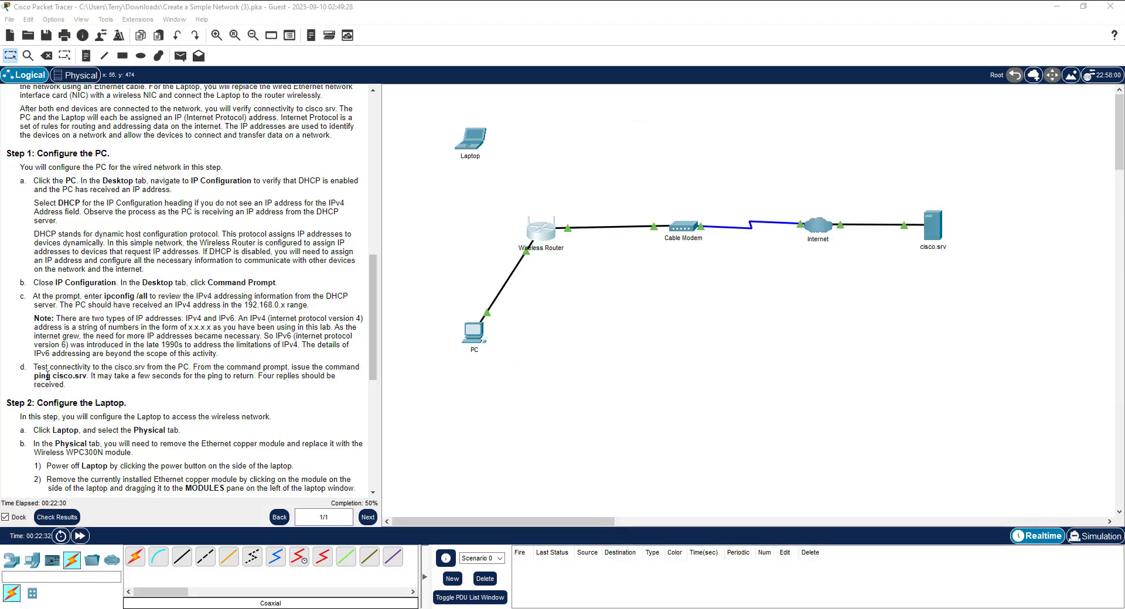
Following Step 2 of the instructions, open the laptop's physical device view and power the laptop off.
scroll(286, 366, "down", 3)
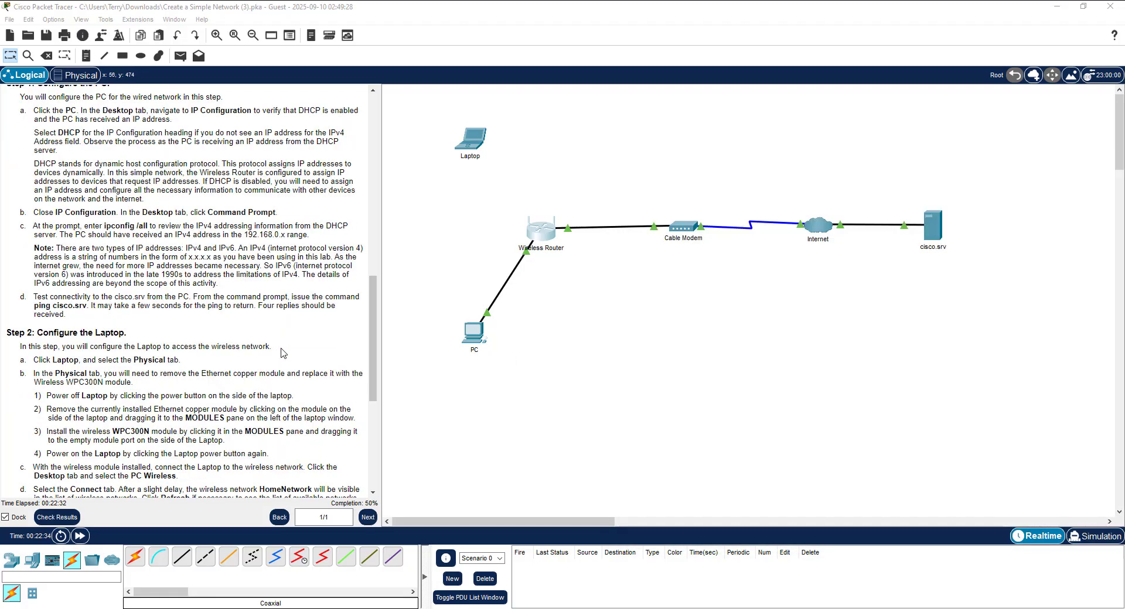
scroll(186, 314, "down", 1)
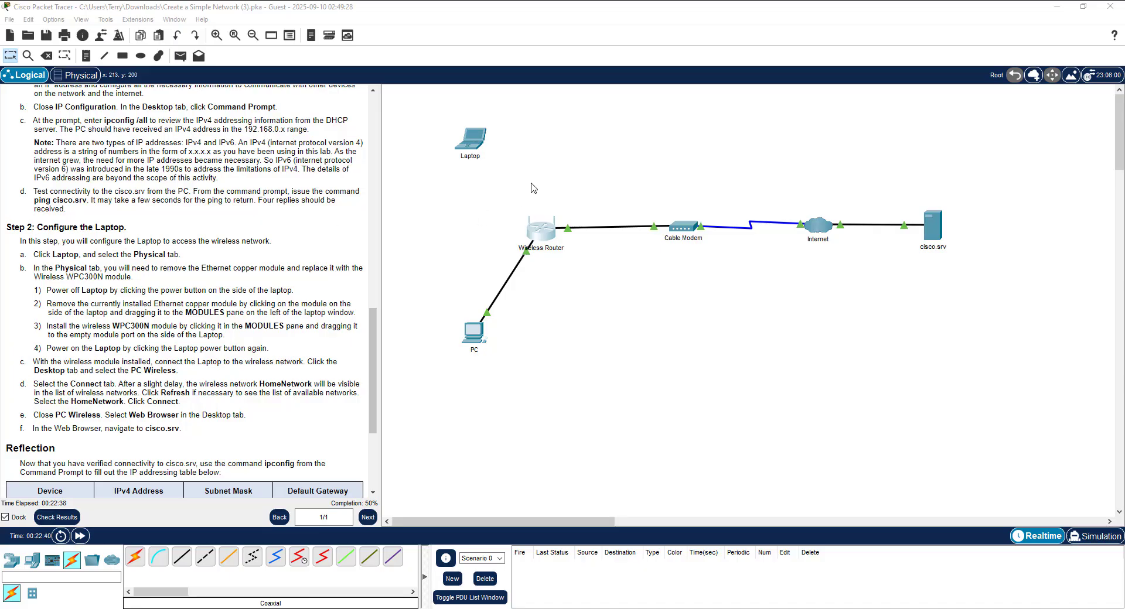
left_click(482, 145)
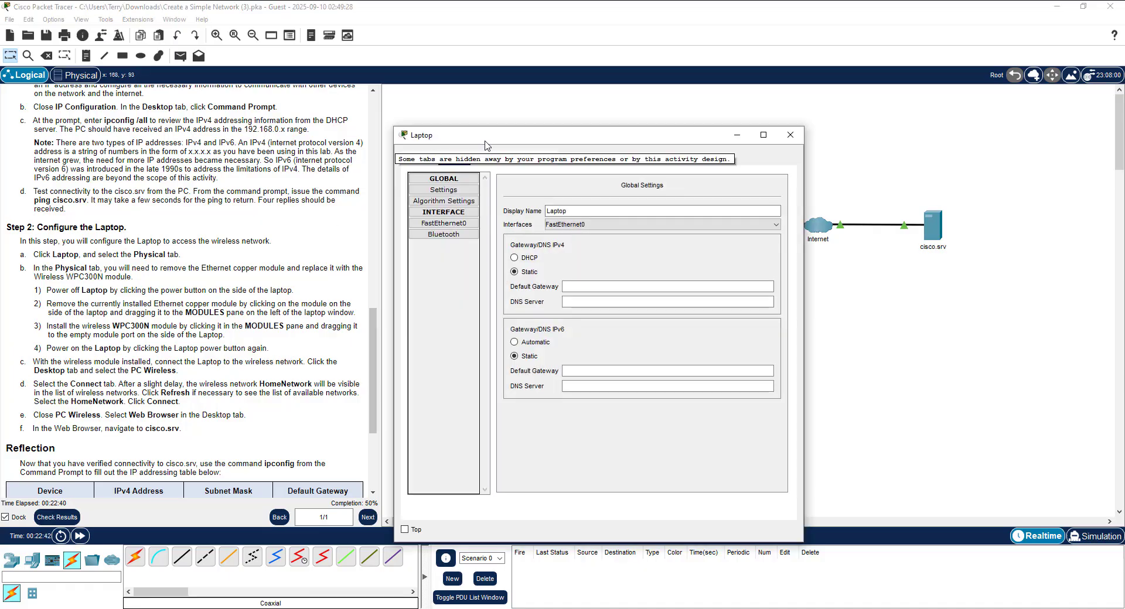
left_click(425, 160)
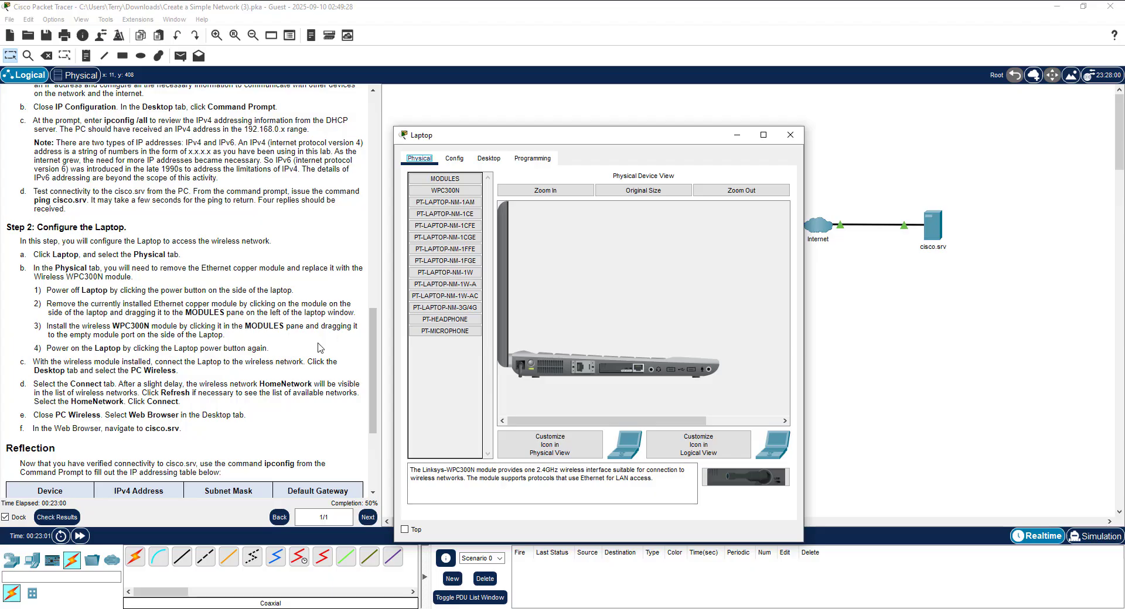
left_click(531, 368)
left_click(452, 285)
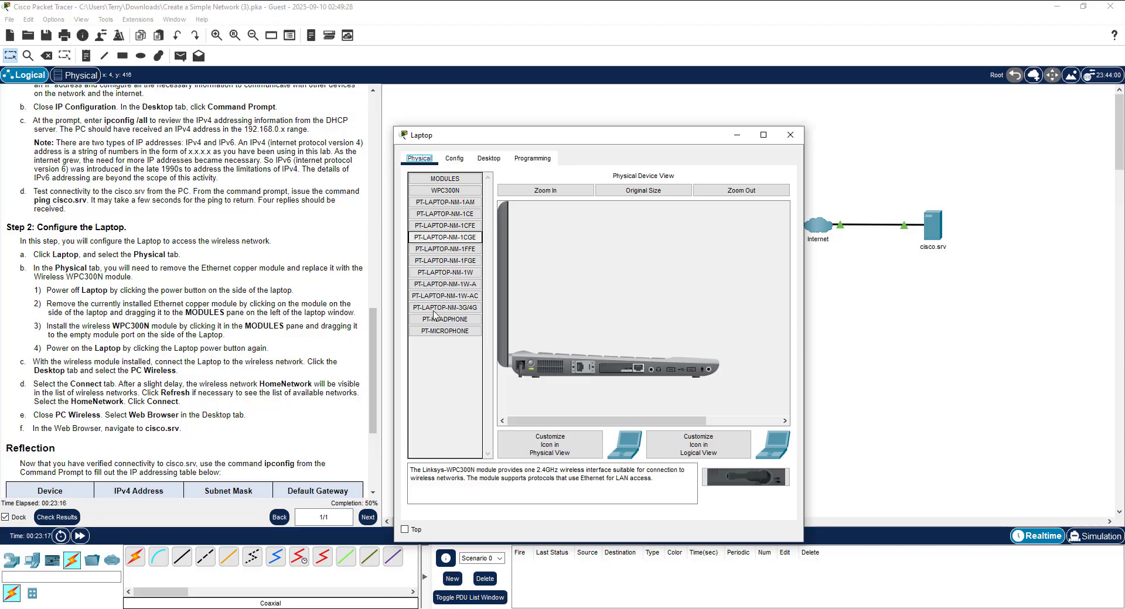
left_click(531, 364)
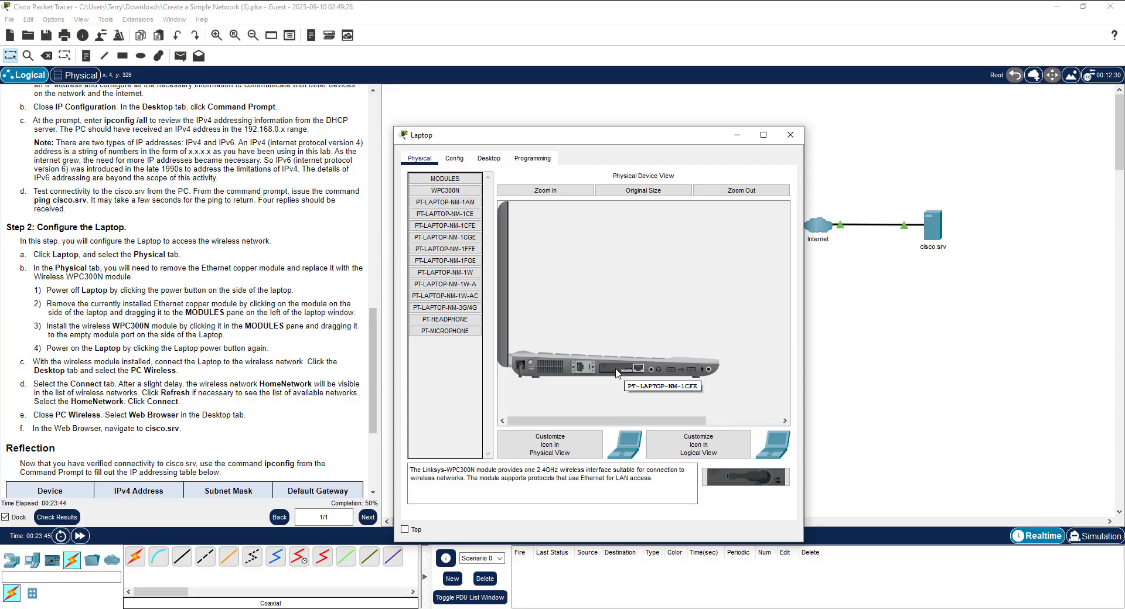
Replace the laptop's PT-LAPTOP-NM-1CFE Ethernet module with the WPC300N wireless module and power the laptop back on.
left_click_drag(617, 373, 441, 350)
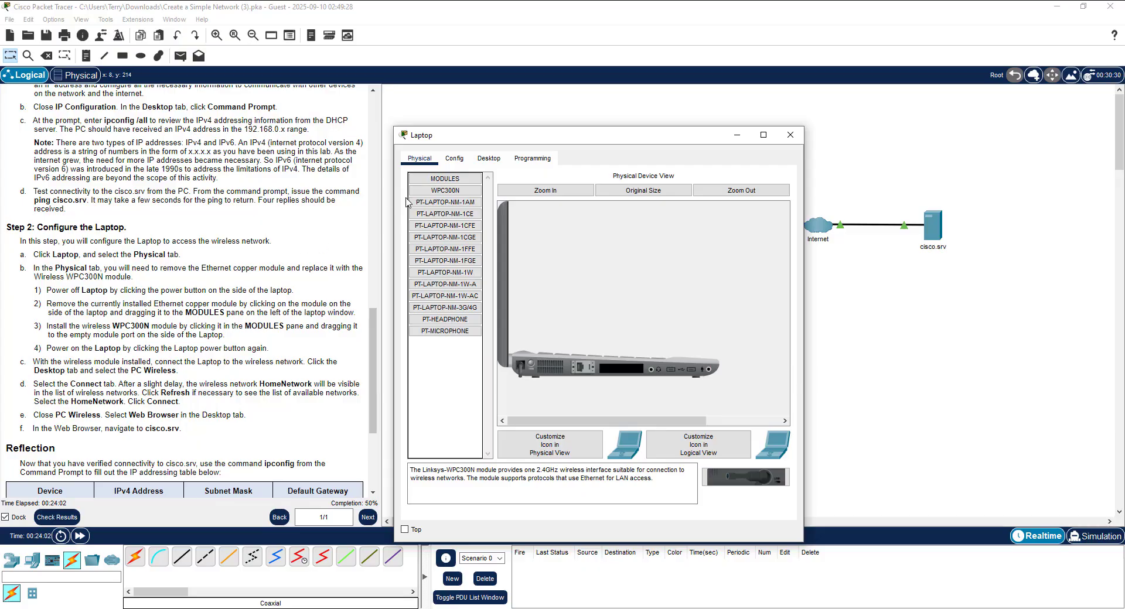
left_click_drag(448, 195, 625, 373)
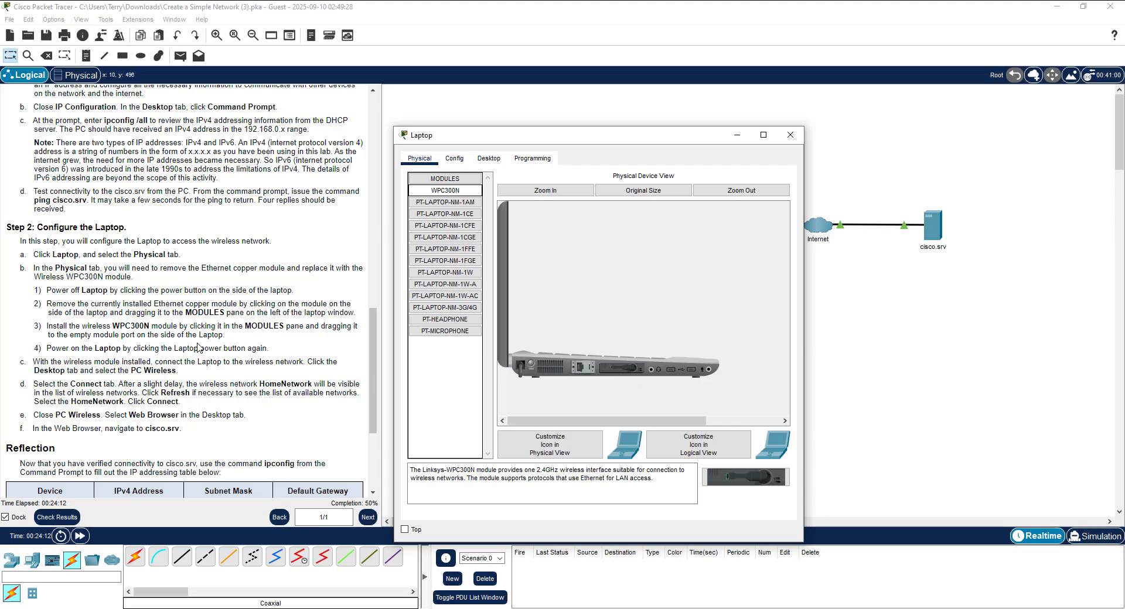
left_click(532, 360)
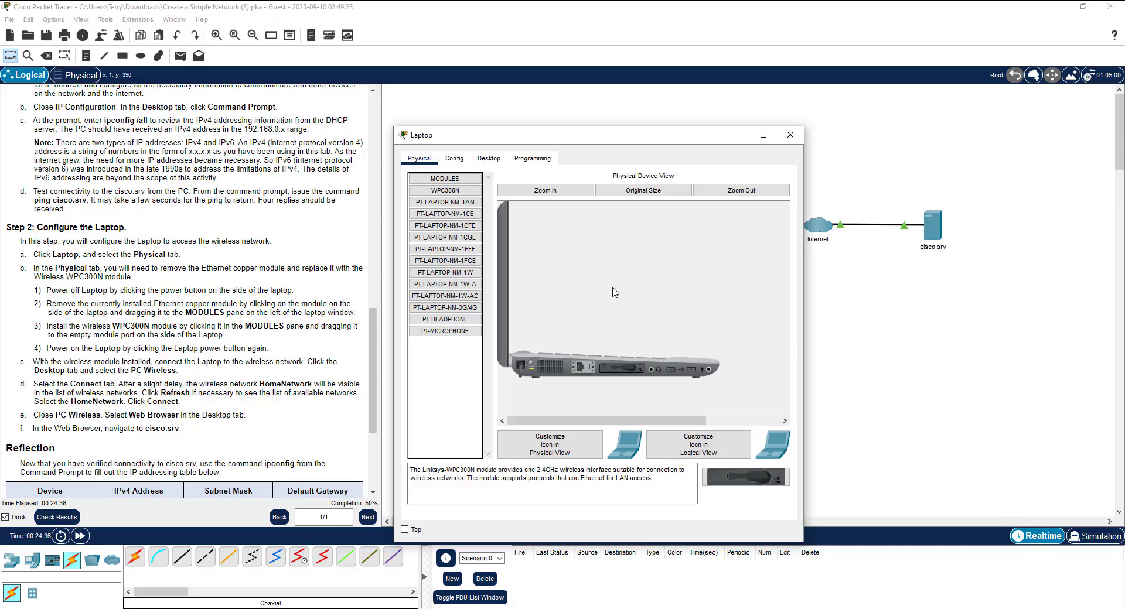
Connect the laptop to the HomeNetwork wireless network using PC Wireless, and close PC Wireless.
left_click(497, 162)
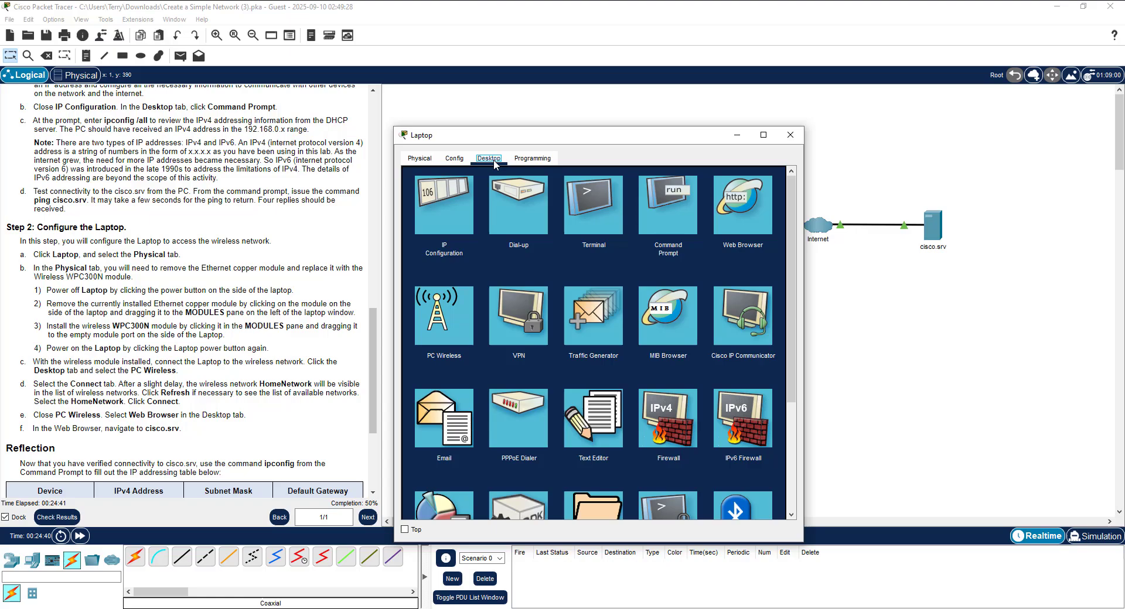
left_click(445, 315)
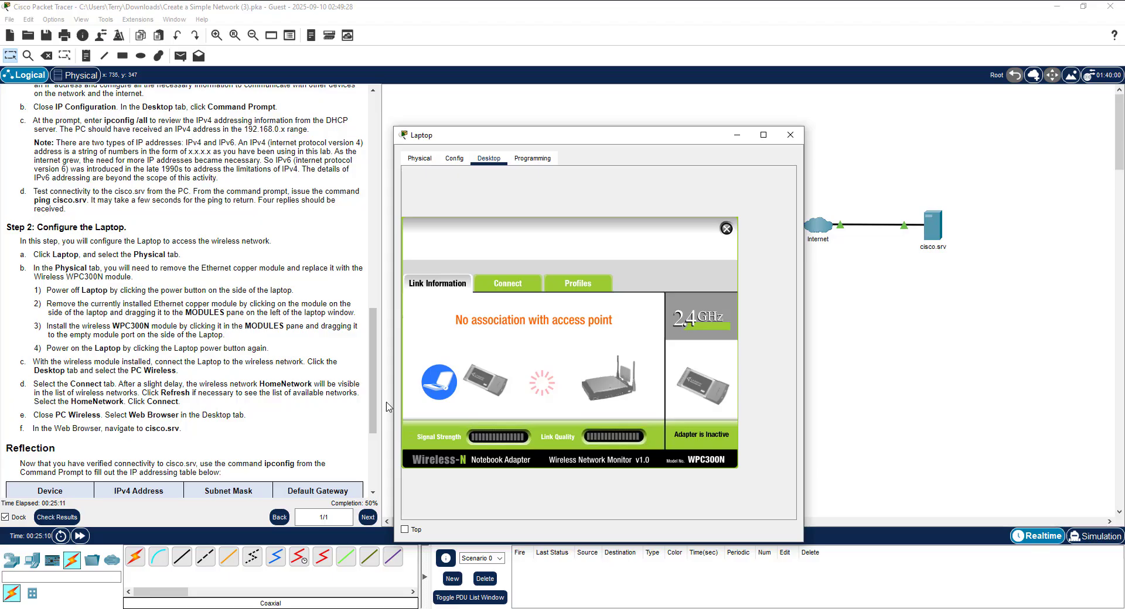
left_click(507, 283)
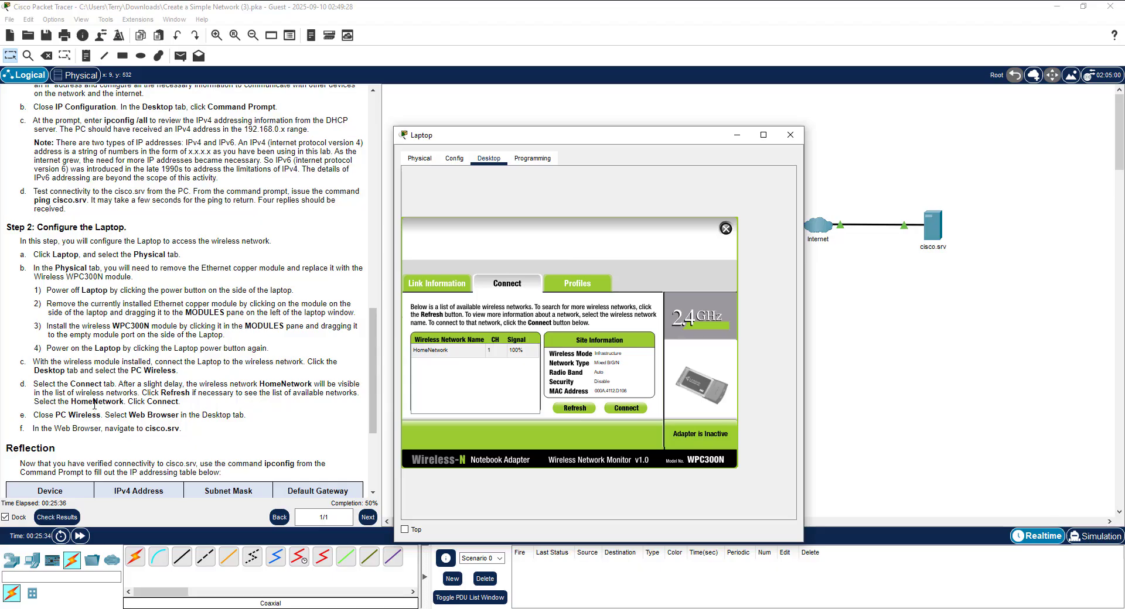
left_click(444, 353)
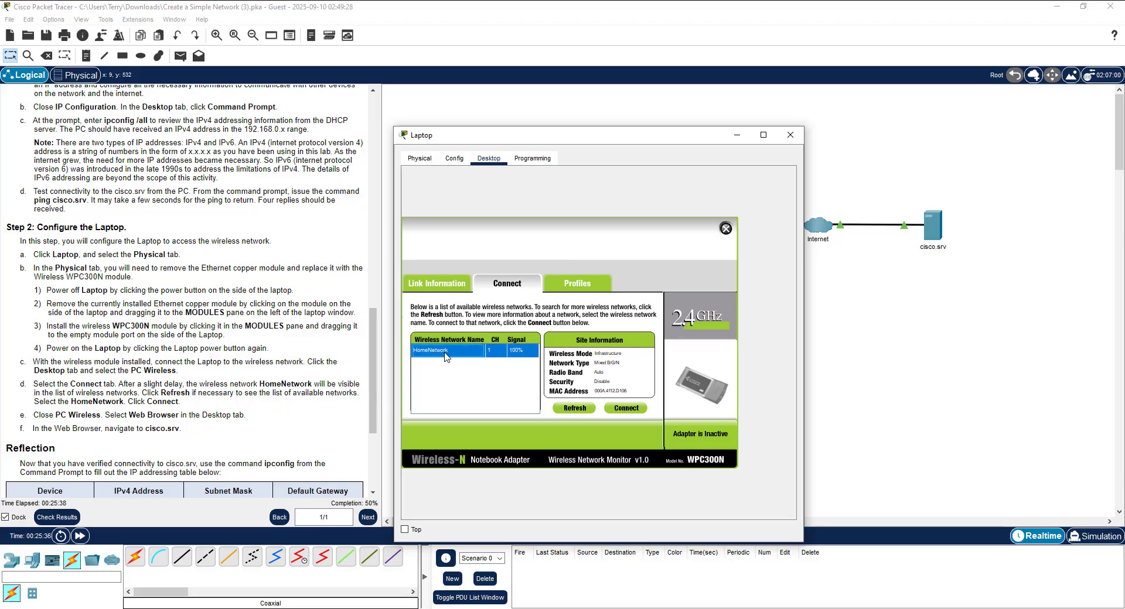
left_click(632, 412)
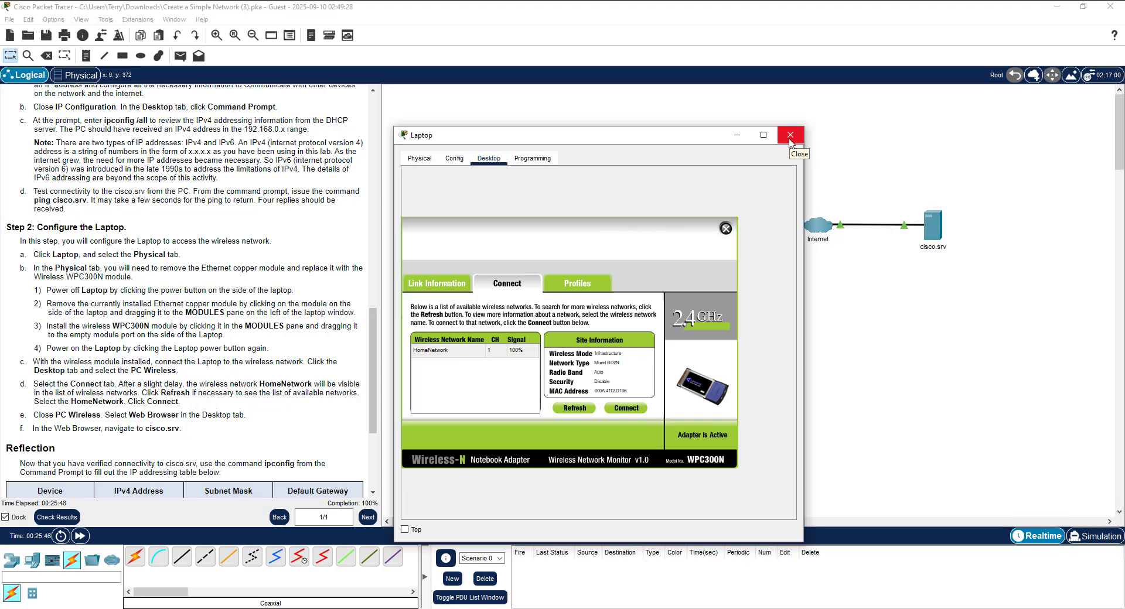
left_click(726, 230)
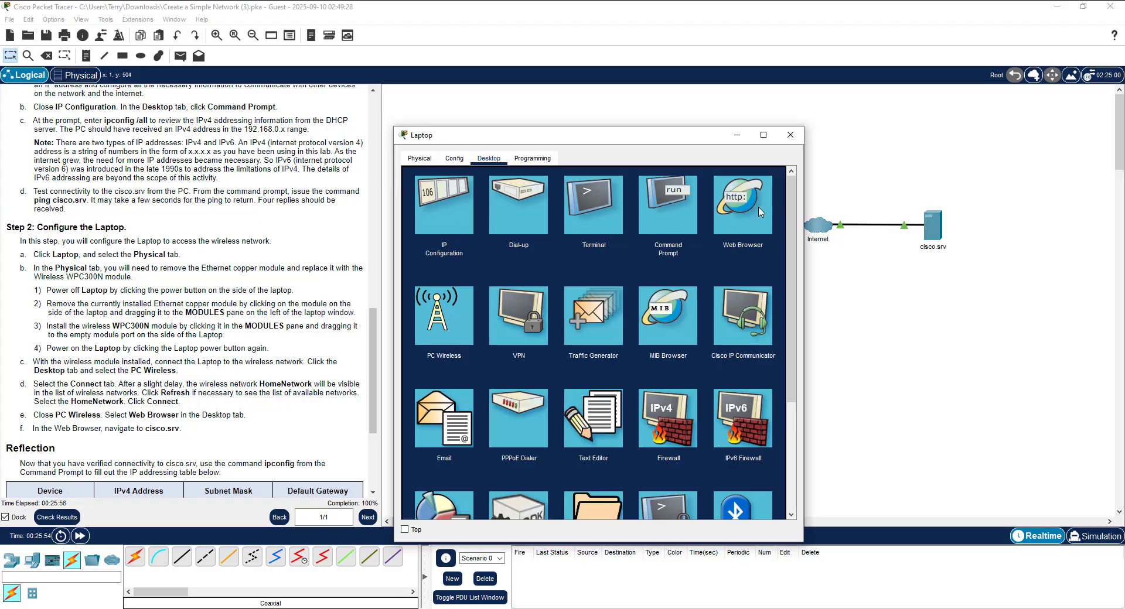
Load cisco.srv in the laptop's Web Browser to verify its connectivity to the server.
left_click(739, 199)
left_click(744, 207)
left_click(487, 191)
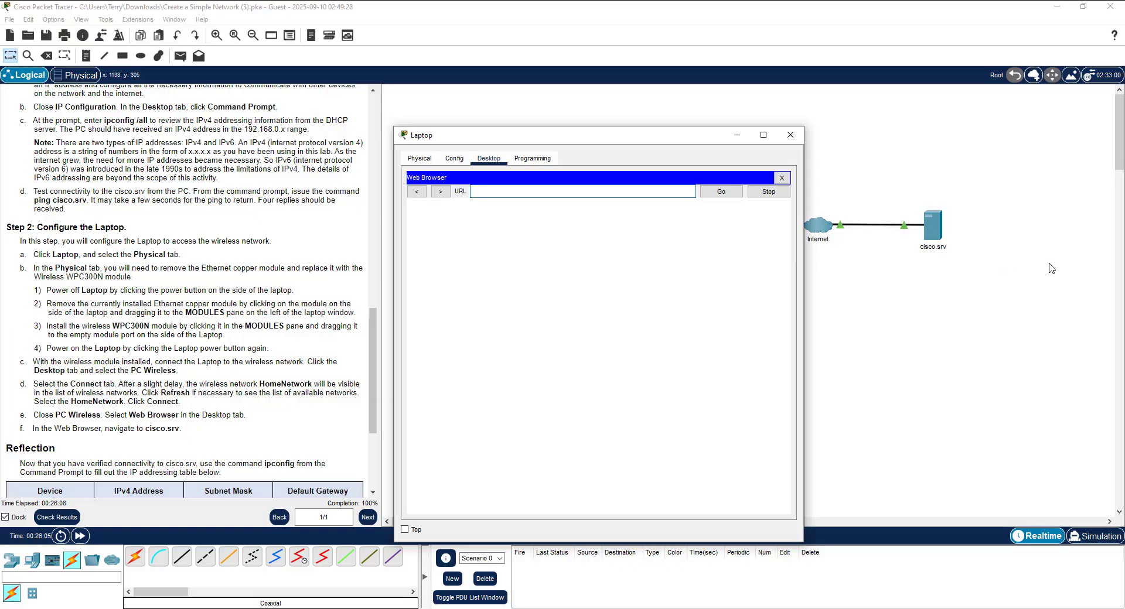
type(".srv")
left_click(721, 196)
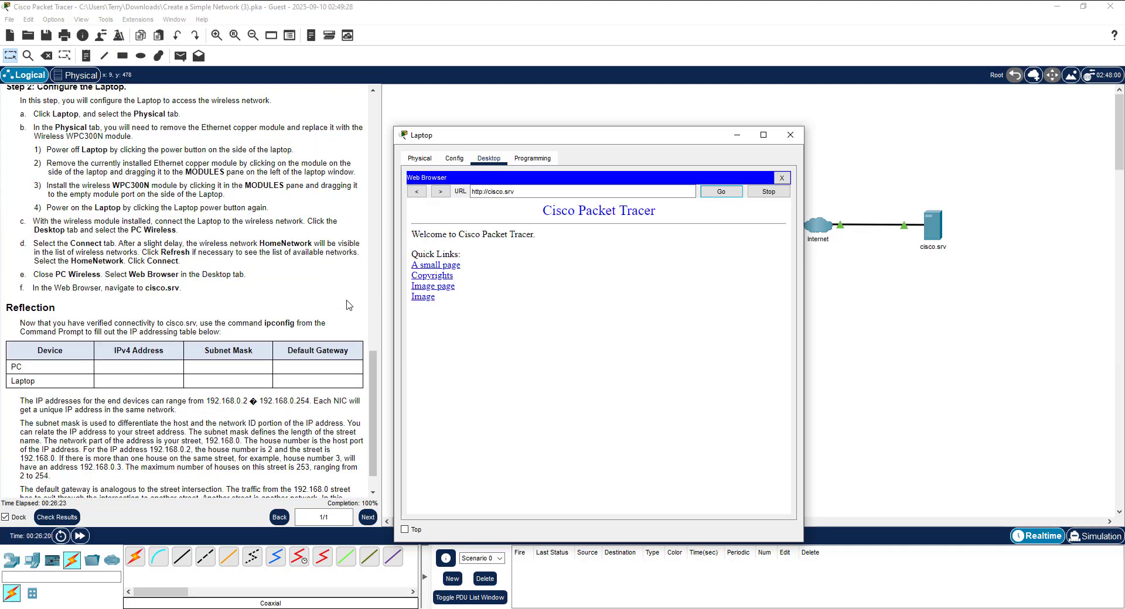
View the linked small page and image page on the cisco.srv site, returning to its home page after each.
left_click(436, 265)
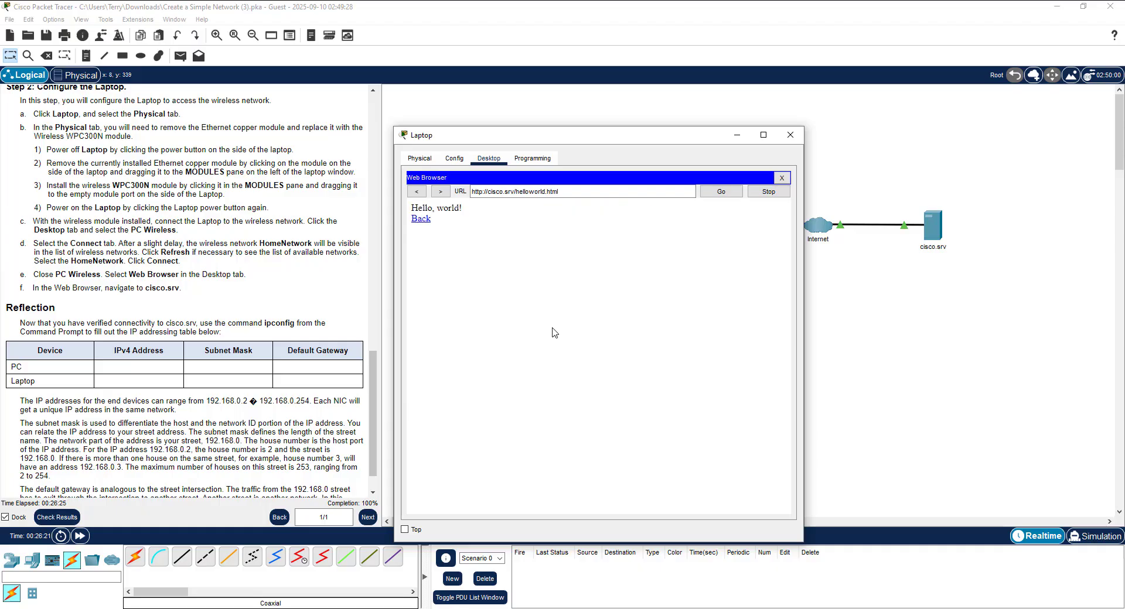
left_click(417, 193)
left_click(432, 287)
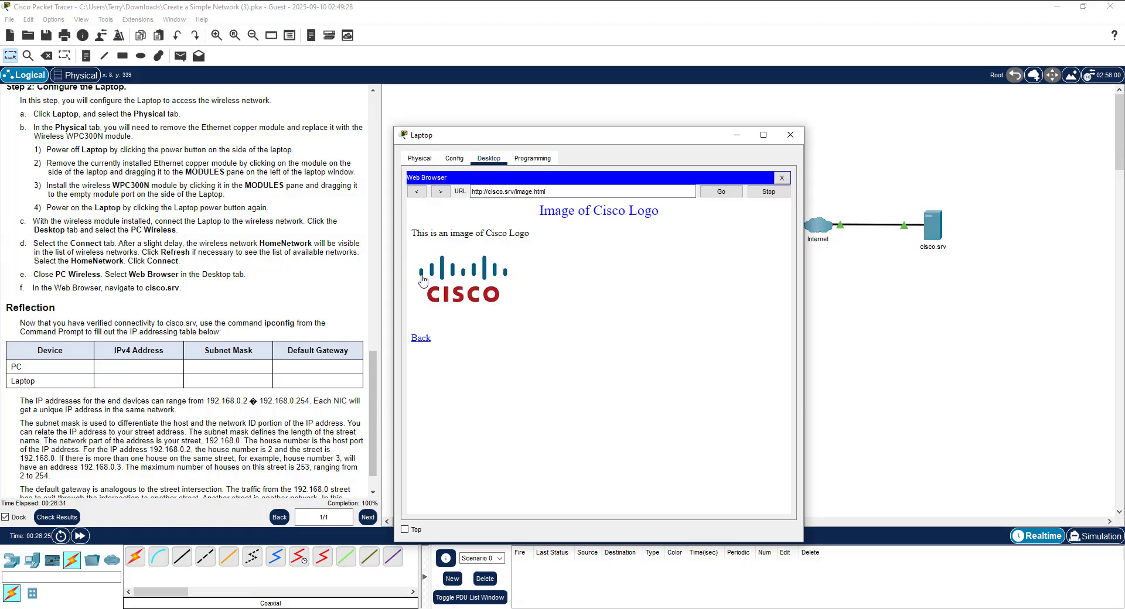
left_click(417, 191)
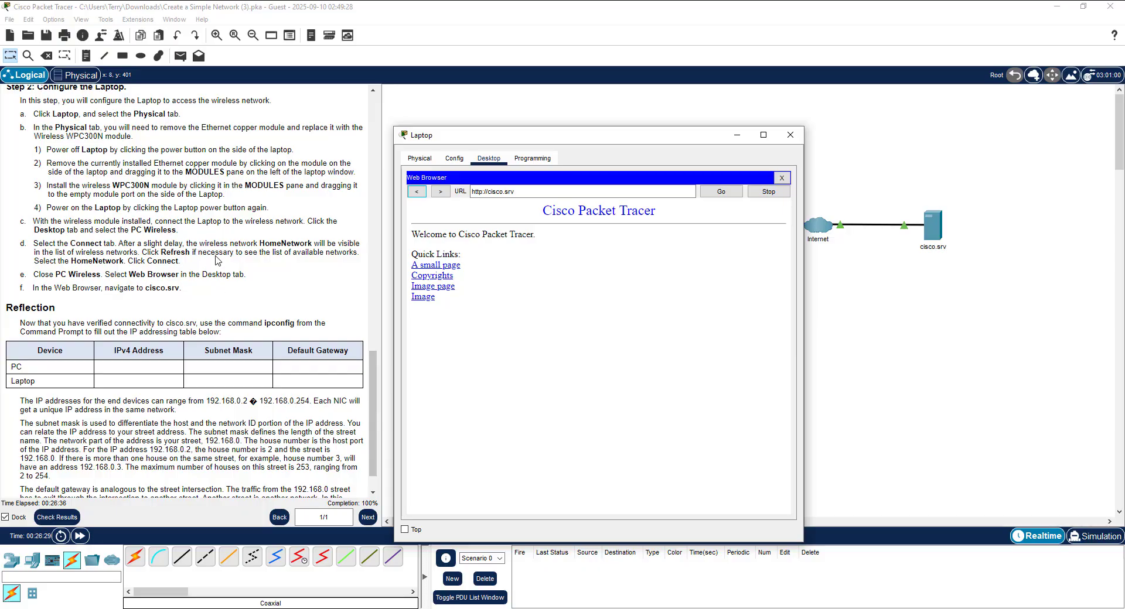
Review the laptop and Reflection instructions, minimize the laptop's window, and return to the beginning of the activity instructions.
scroll(215, 258, "up", 8)
scroll(186, 226, "down", 5)
scroll(165, 234, "down", 1)
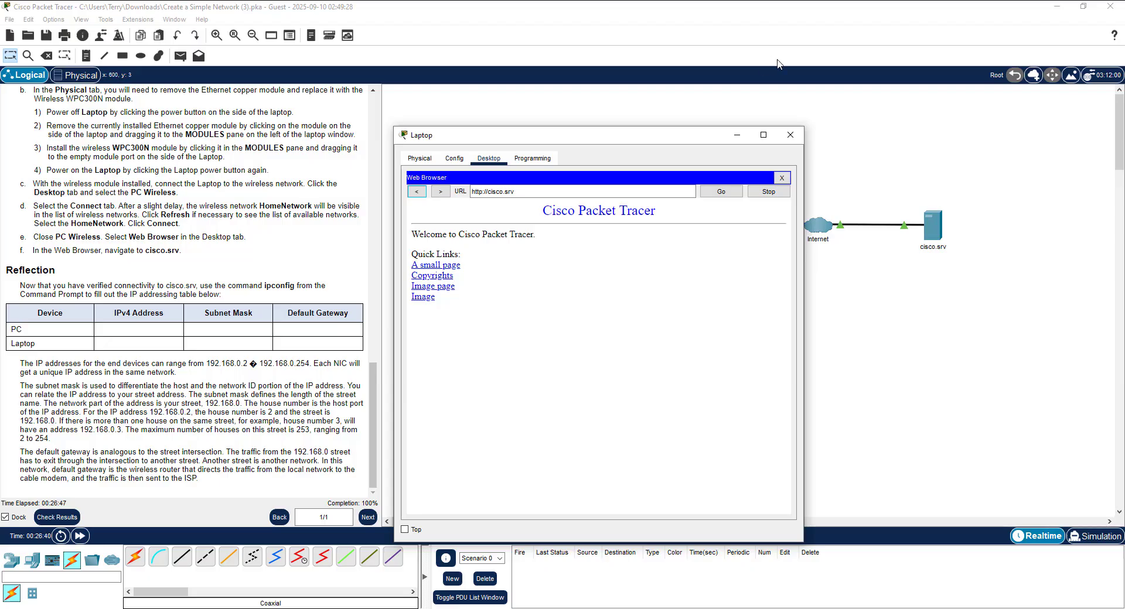
left_click(737, 139)
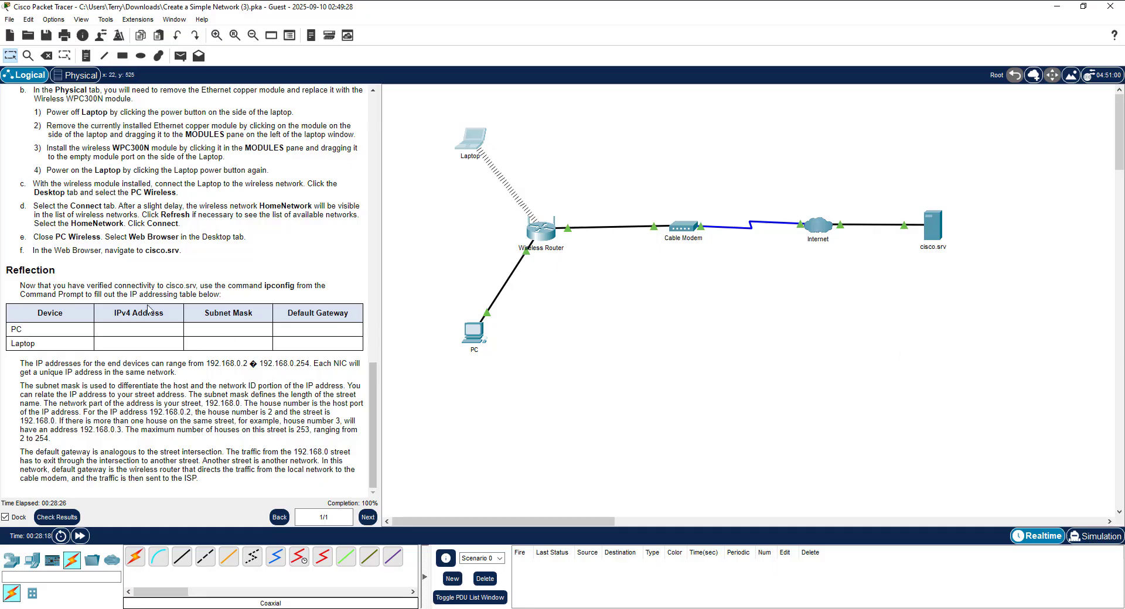
scroll(147, 309, "up", 20)
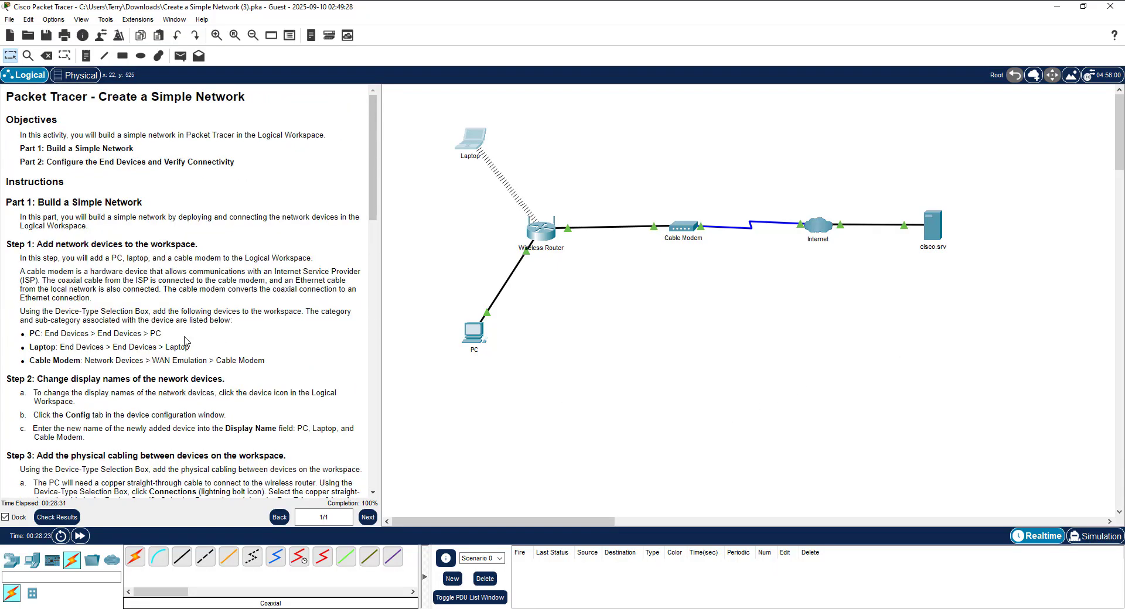